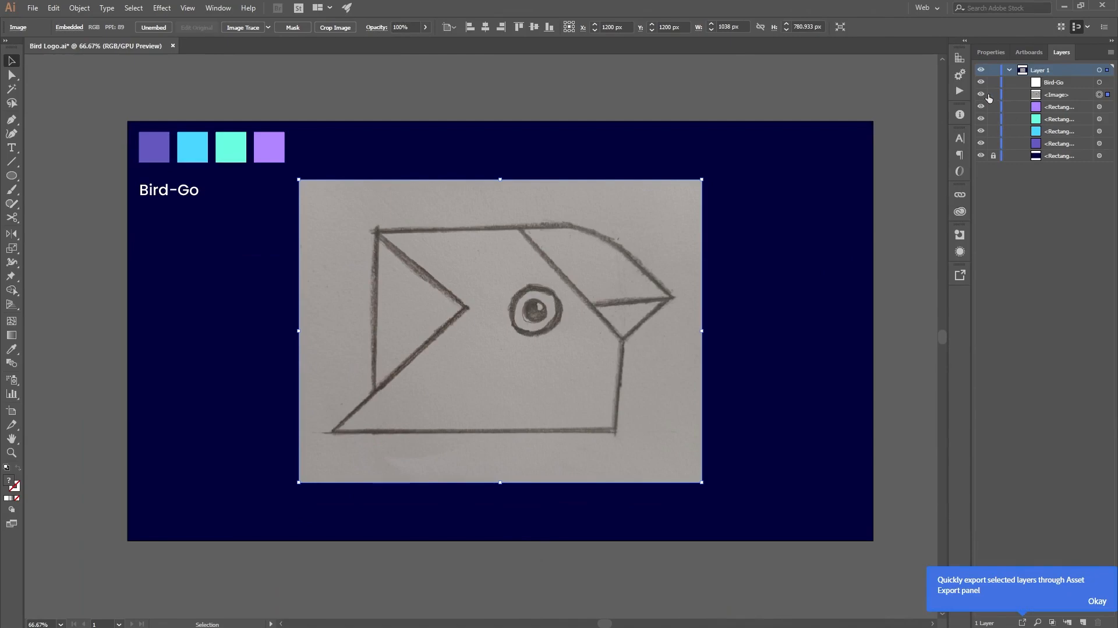
Step: Lock the placed bird sketch image so it stays fixed while tracing
{"action": "left_click", "coordinate": [994, 94]}
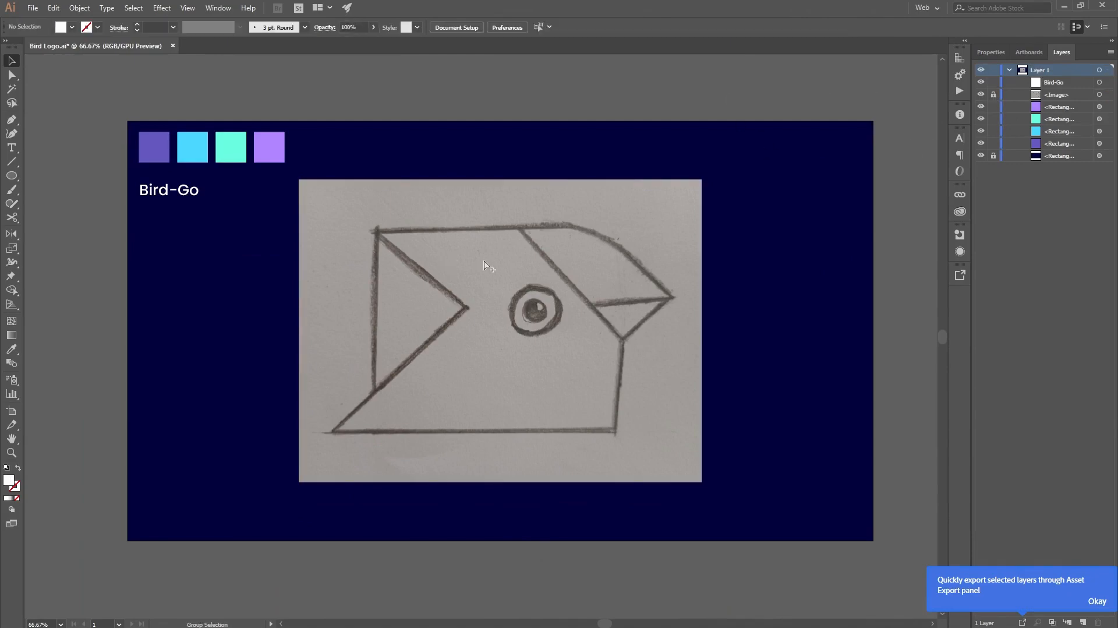
{"action": "scroll", "coordinate": [611, 264], "scroll_direction": "up", "scroll_amount": 1}
{"action": "scroll", "coordinate": [611, 264], "scroll_direction": "down", "scroll_amount": 1}
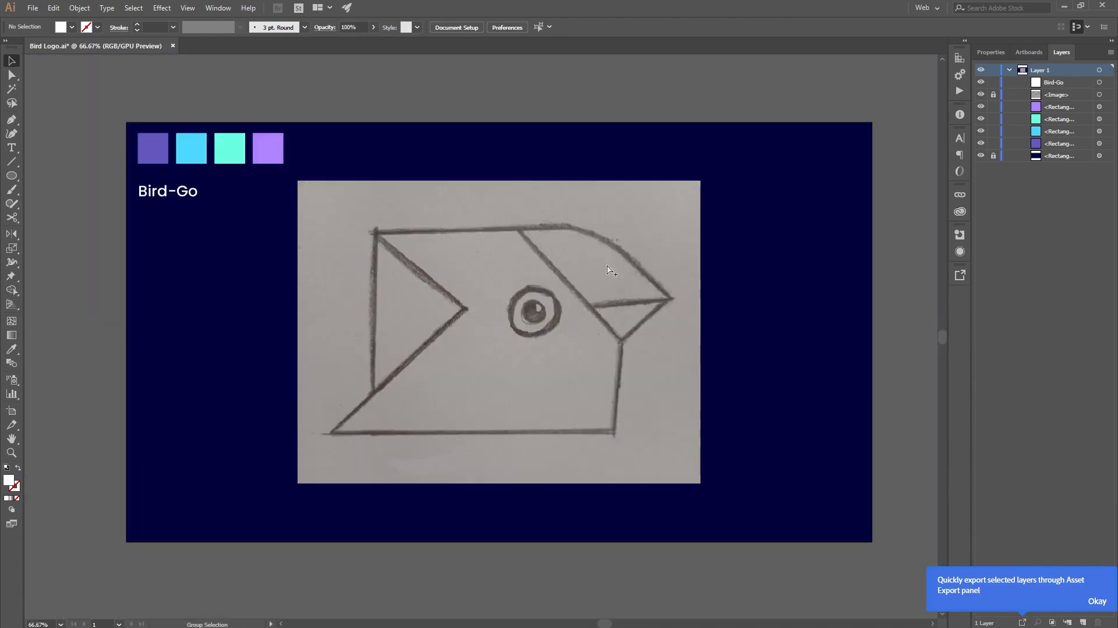
Step: Trace the upper beak of the sketch as a closed Pen tool shape, with a curved upper edge and straight remaining sides
{"action": "scroll", "coordinate": [634, 336], "scroll_direction": "up", "scroll_amount": 1}
{"action": "key", "text": "p"}
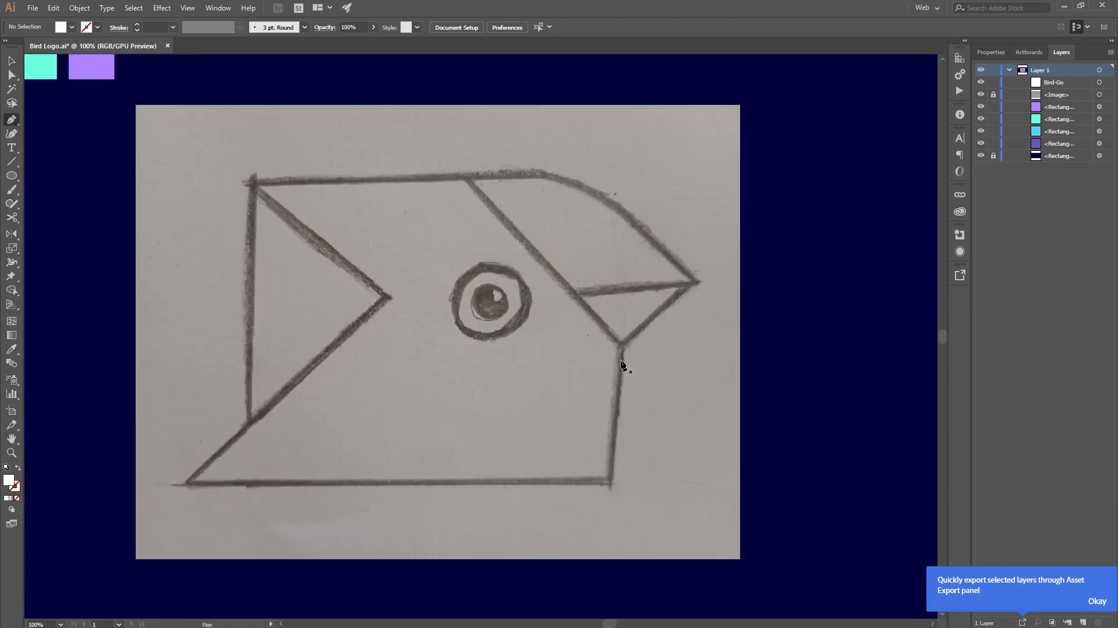
{"action": "left_click", "coordinate": [571, 294]}
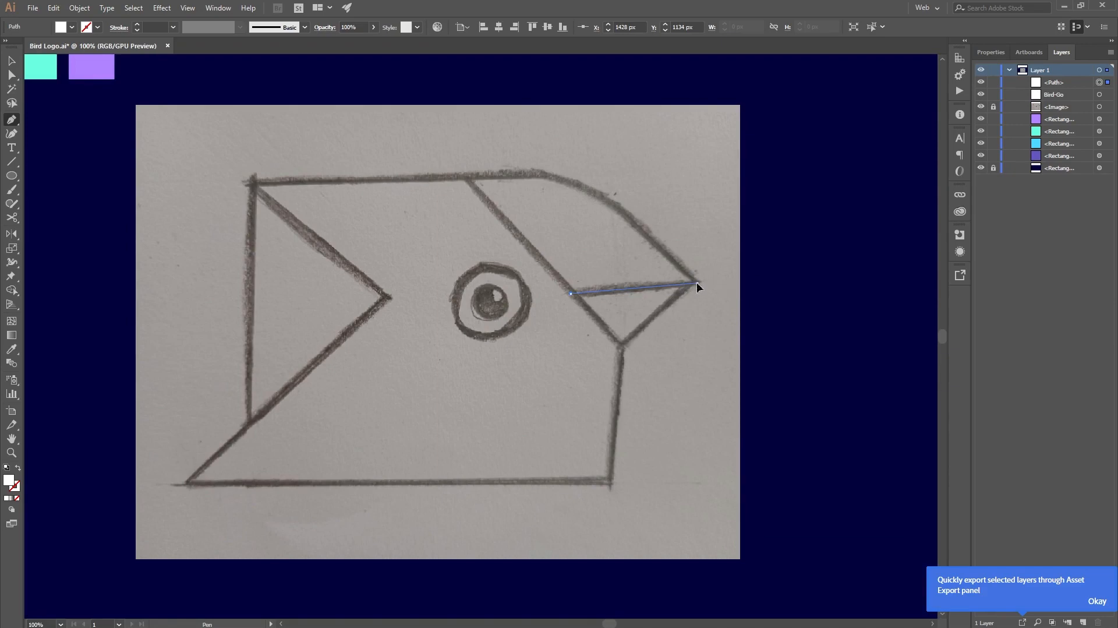
{"action": "left_click", "coordinate": [697, 283]}
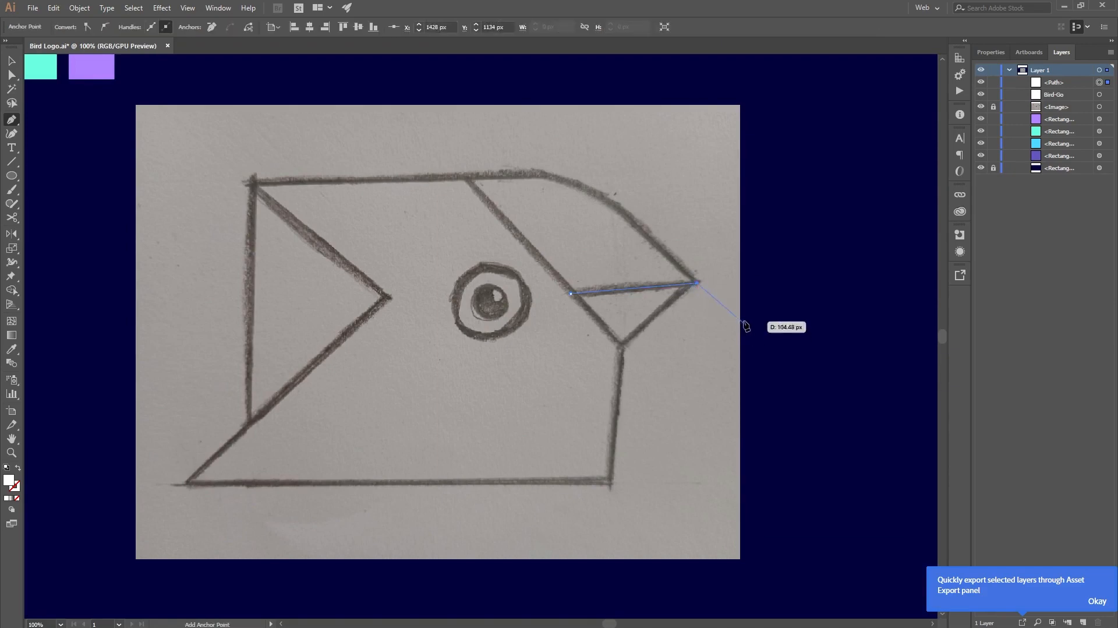
{"action": "left_click", "coordinate": [622, 211]}
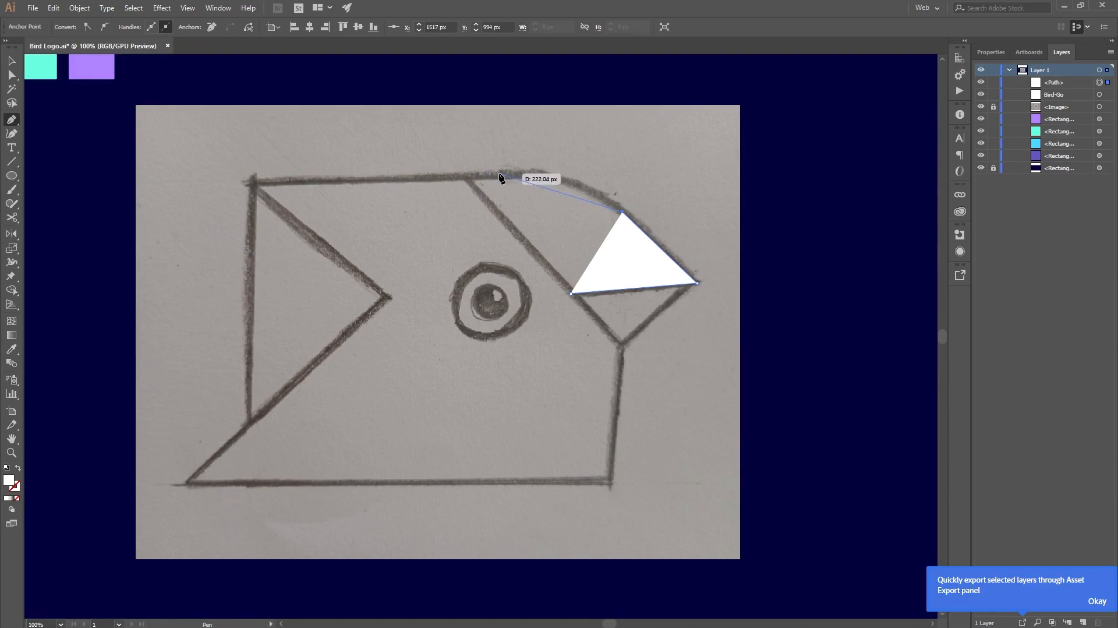
{"action": "left_click_drag", "start_coordinate": [500, 175], "coordinate": [473, 181]}
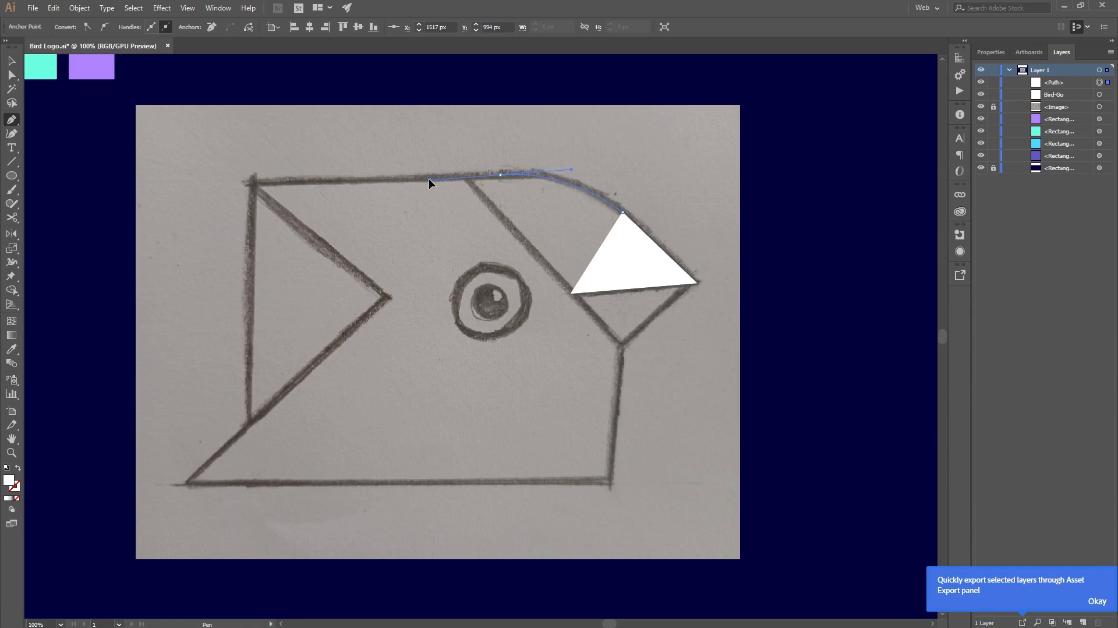
{"action": "left_click_drag", "start_coordinate": [429, 179], "coordinate": [429, 178]}
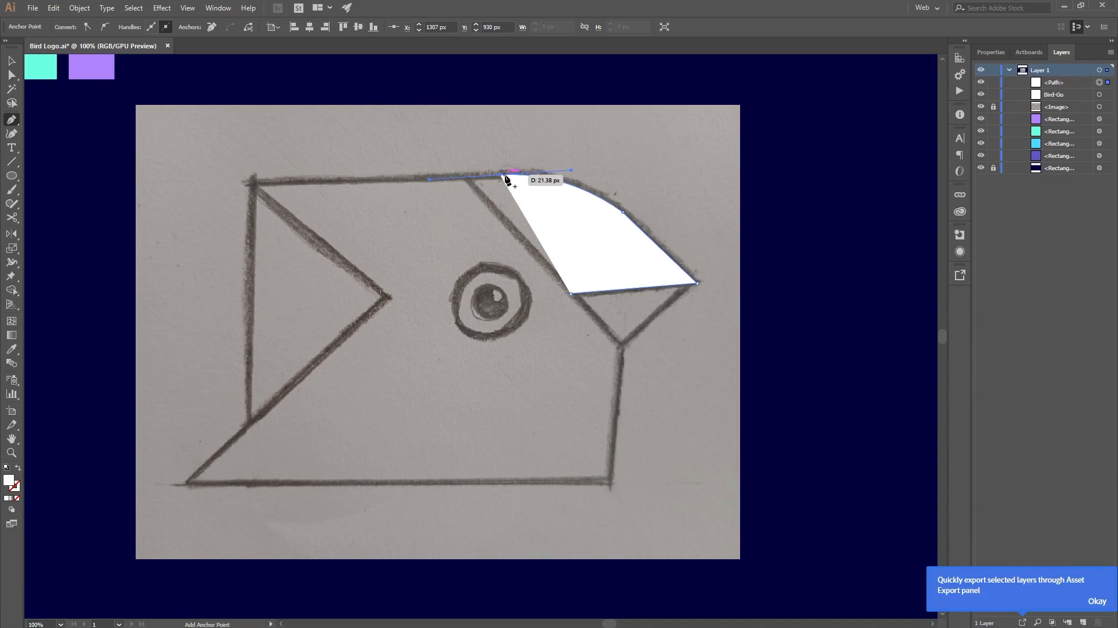
{"action": "left_click", "coordinate": [462, 176]}
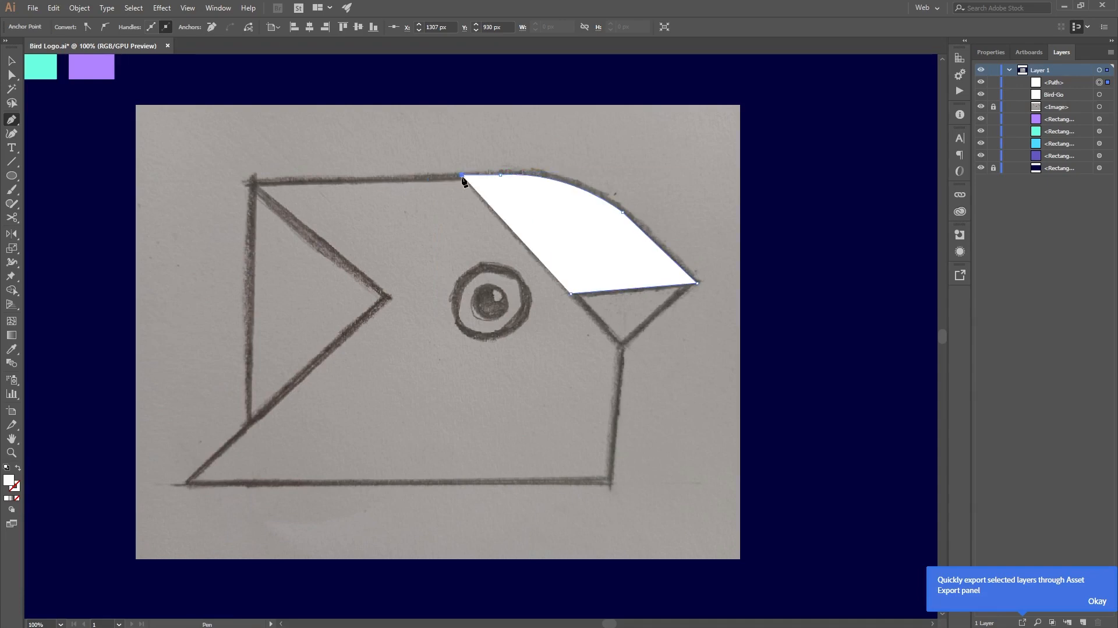
{"action": "left_click", "coordinate": [572, 293]}
Step: Fill the upper beak shape with the mint green sampled from the palette swatches, and deselect it
{"action": "scroll", "coordinate": [602, 304], "scroll_direction": "right", "scroll_amount": 1}
{"action": "scroll", "coordinate": [514, 277], "scroll_direction": "up", "scroll_amount": 2}
{"action": "key", "text": "i"}
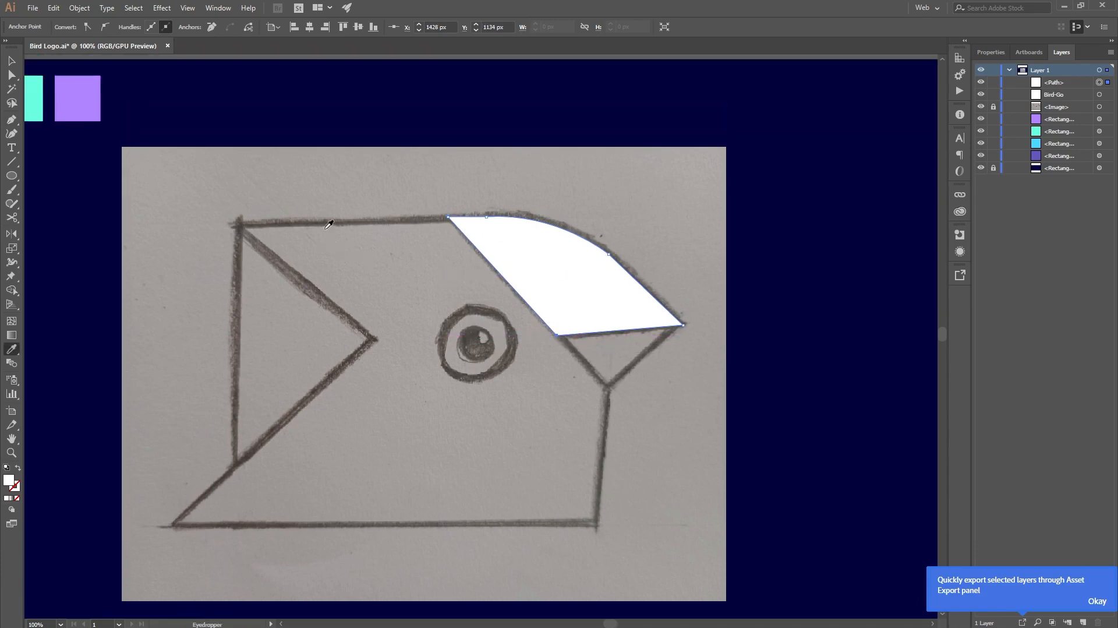
{"action": "left_click", "coordinate": [35, 93]}
{"action": "scroll", "coordinate": [466, 256], "scroll_direction": "down", "scroll_amount": 3}
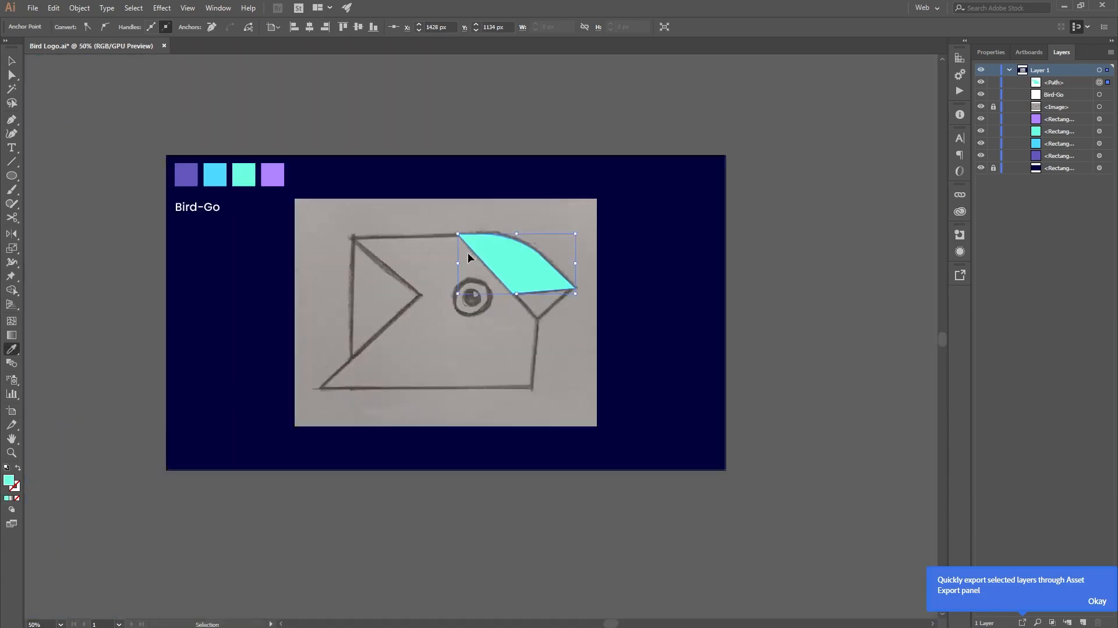
{"action": "scroll", "coordinate": [487, 254], "scroll_direction": "up", "scroll_amount": 3}
{"action": "key", "text": "v"}
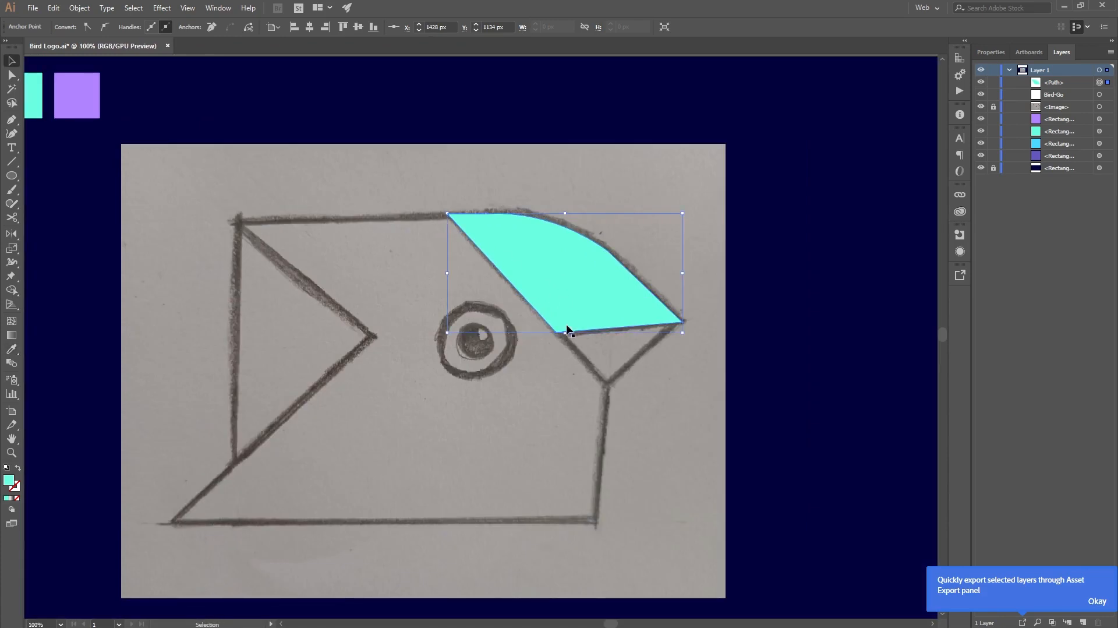
{"action": "scroll", "coordinate": [569, 326], "scroll_direction": "down", "scroll_amount": 2}
Step: Trace the bird's head and body as a closed straight-sided Pen path, including the notch at the back and the edge shared with the beak
{"action": "key", "text": "p"}
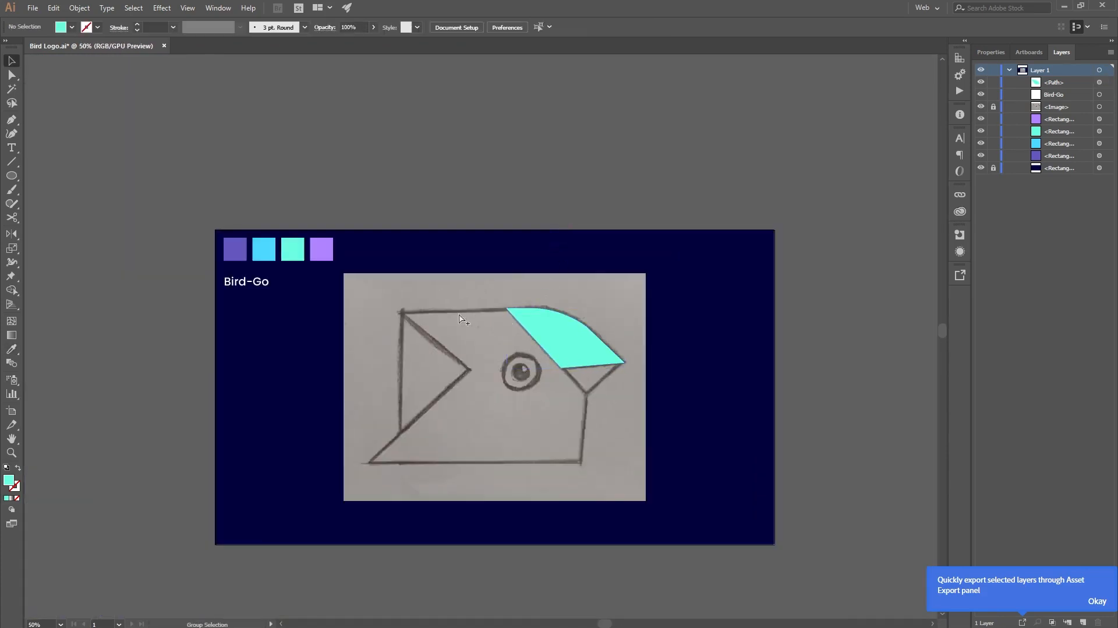
{"action": "scroll", "coordinate": [456, 314], "scroll_direction": "up", "scroll_amount": 2}
{"action": "left_click", "coordinate": [555, 303]}
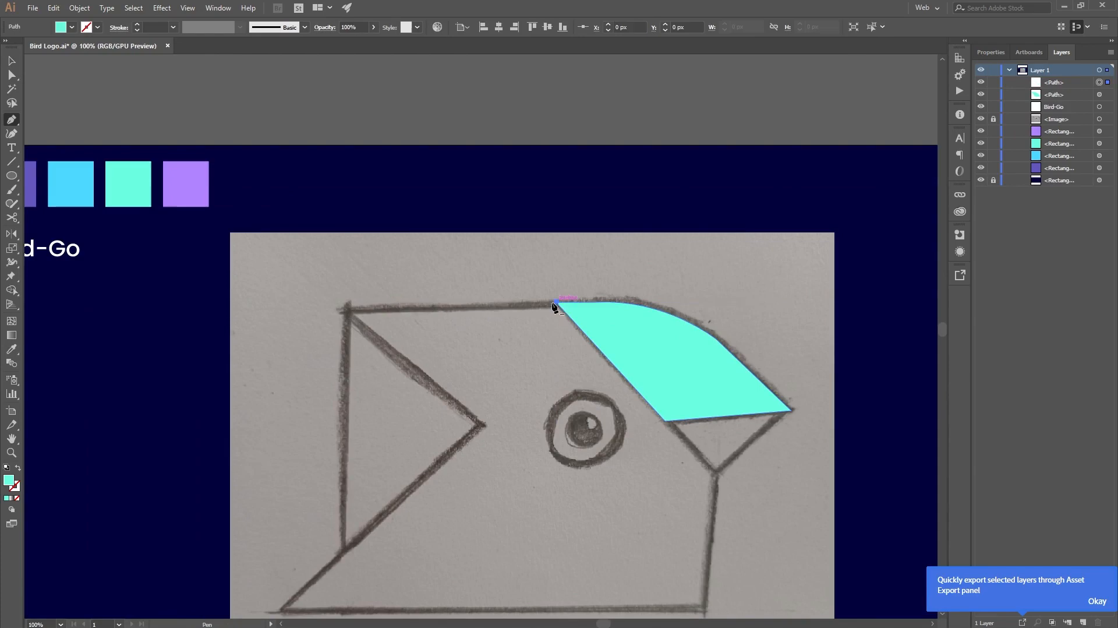
{"action": "left_click", "coordinate": [343, 303]}
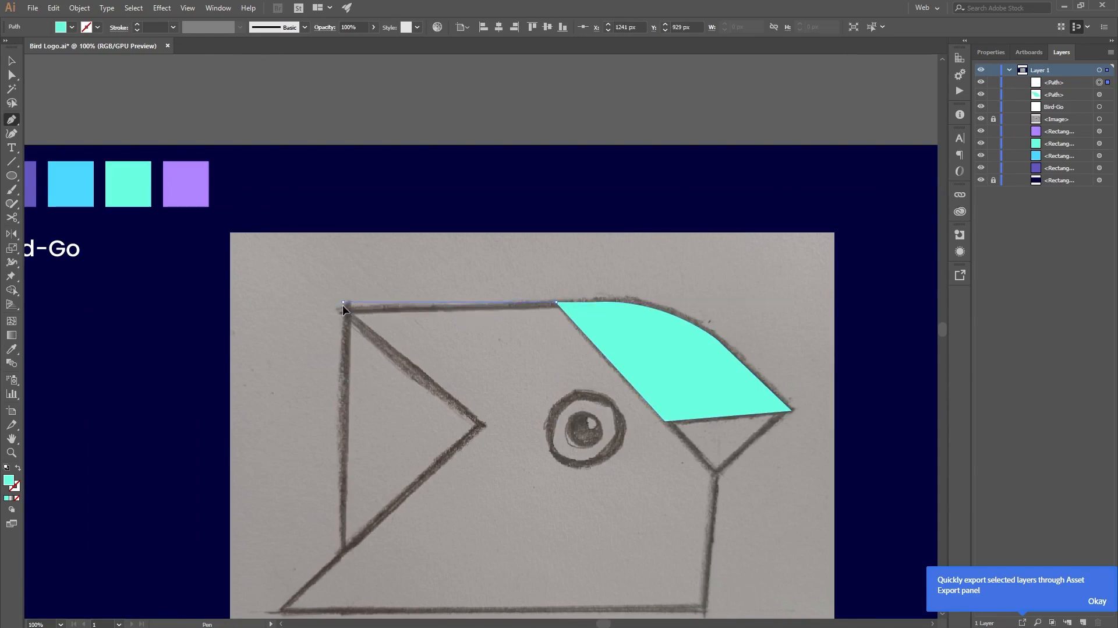
{"action": "left_click", "coordinate": [482, 428]}
{"action": "scroll", "coordinate": [466, 431], "scroll_direction": "down", "scroll_amount": 3}
{"action": "scroll", "coordinate": [466, 431], "scroll_direction": "left", "scroll_amount": 2}
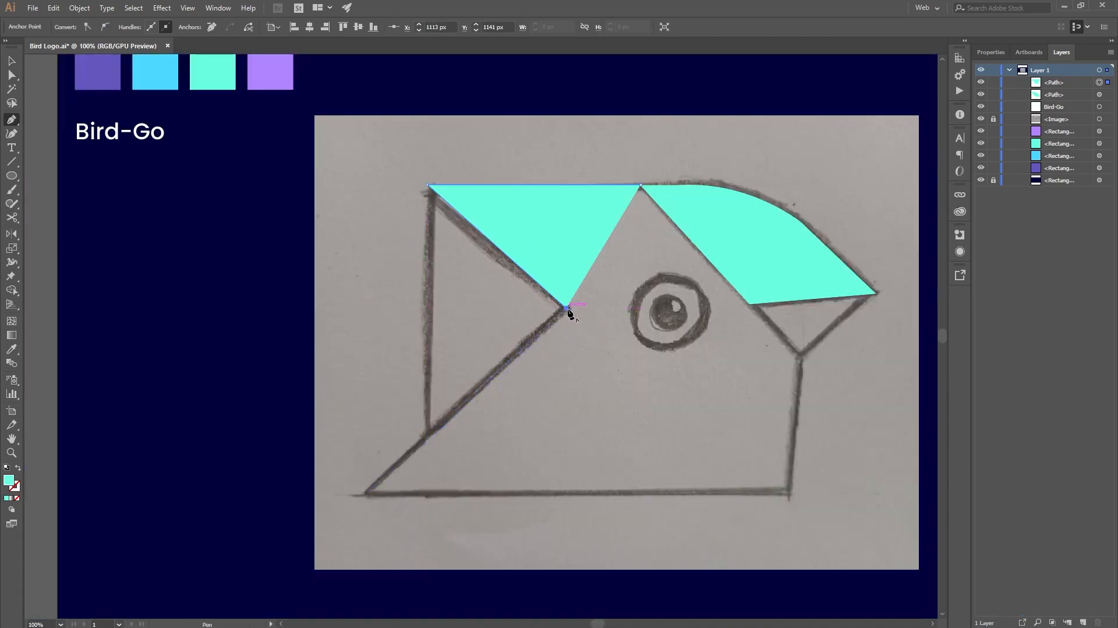
{"action": "left_click", "coordinate": [368, 494]}
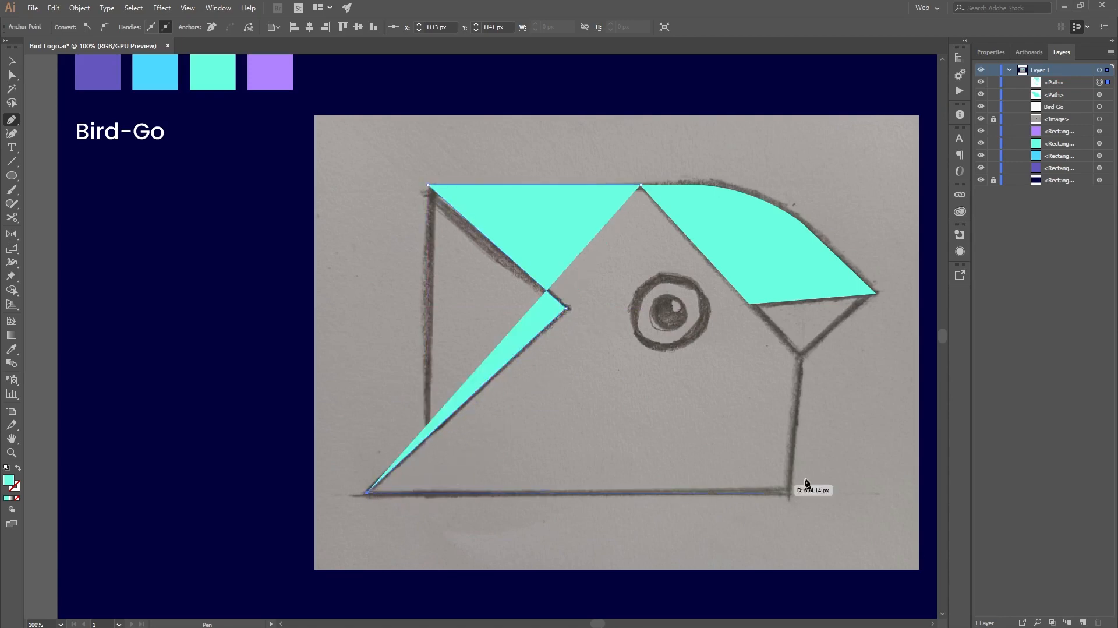
{"action": "left_click", "coordinate": [790, 494]}
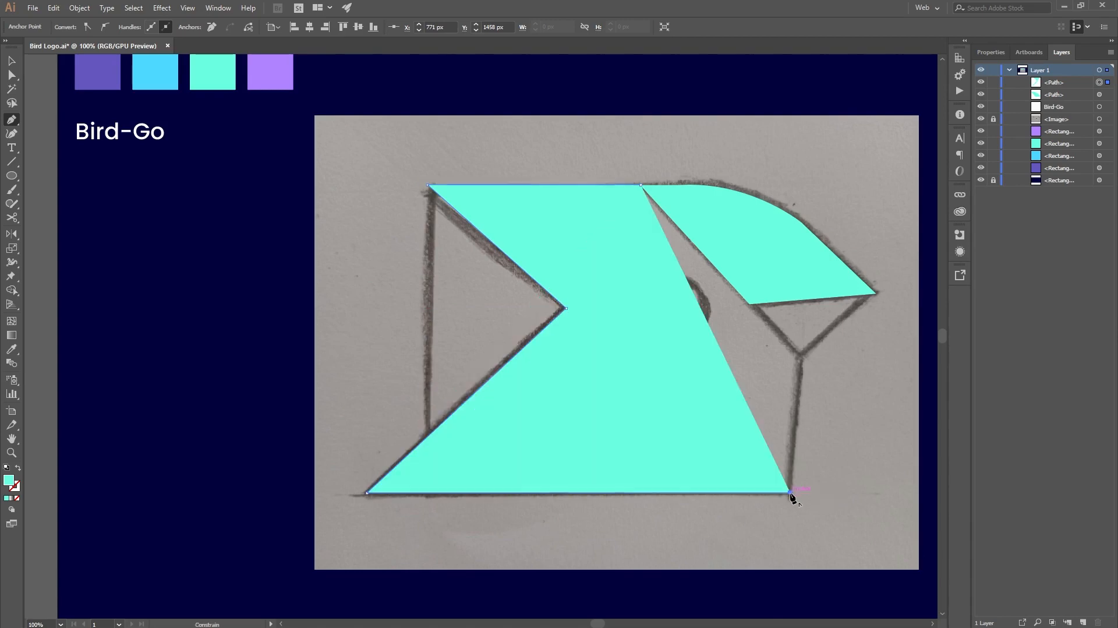
{"action": "left_click", "coordinate": [801, 354]}
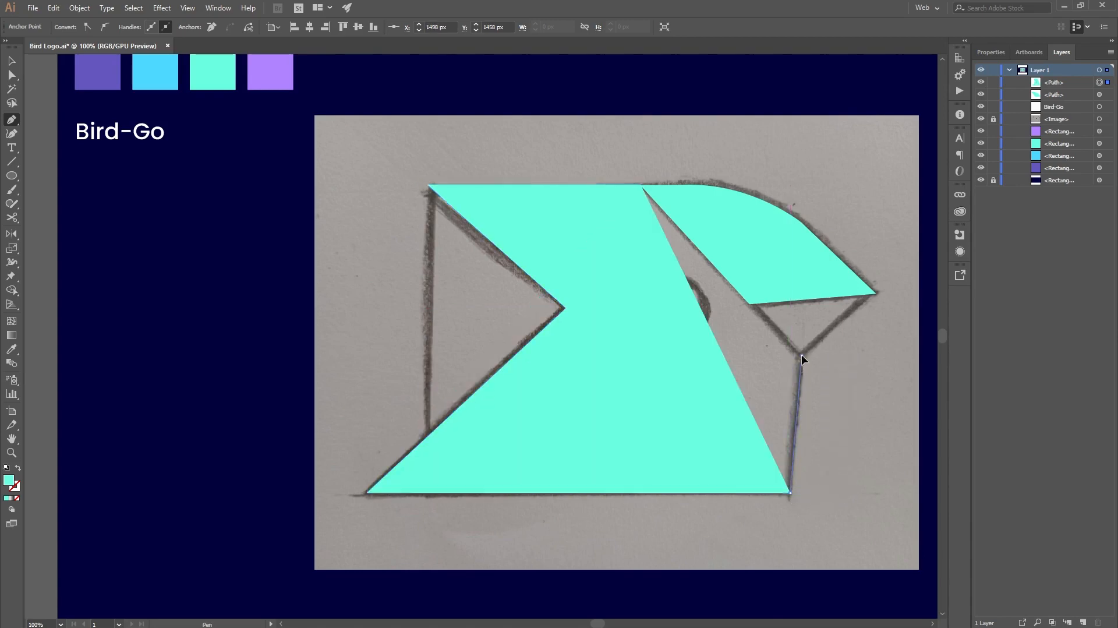
{"action": "left_click", "coordinate": [641, 185]}
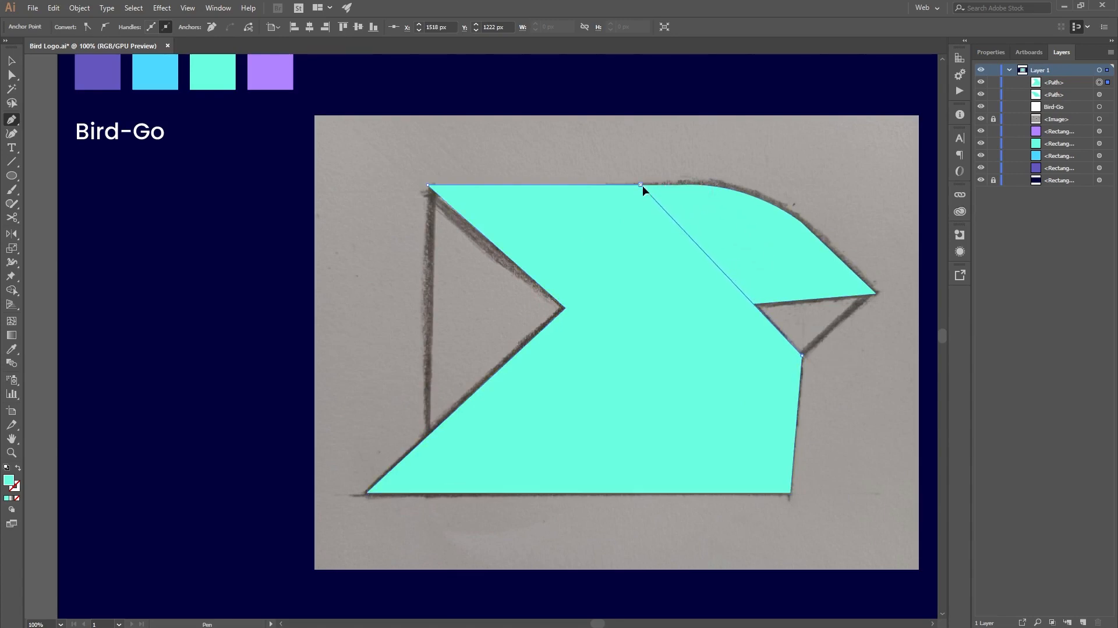
Step: Fill the body shape with the dark purple sampled from the palette swatches, and deselect it
{"action": "scroll", "coordinate": [679, 291], "scroll_direction": "down", "scroll_amount": 1}
{"action": "key", "text": "i"}
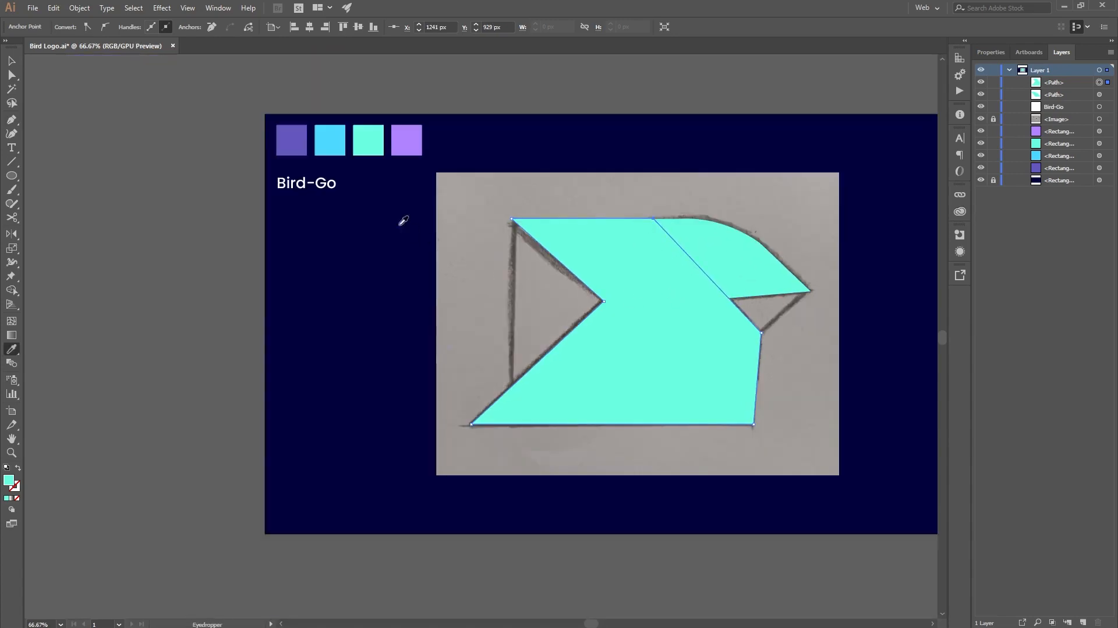
{"action": "left_click", "coordinate": [303, 132]}
{"action": "key", "text": "v"}
{"action": "scroll", "coordinate": [769, 351], "scroll_direction": "up", "scroll_amount": 2}
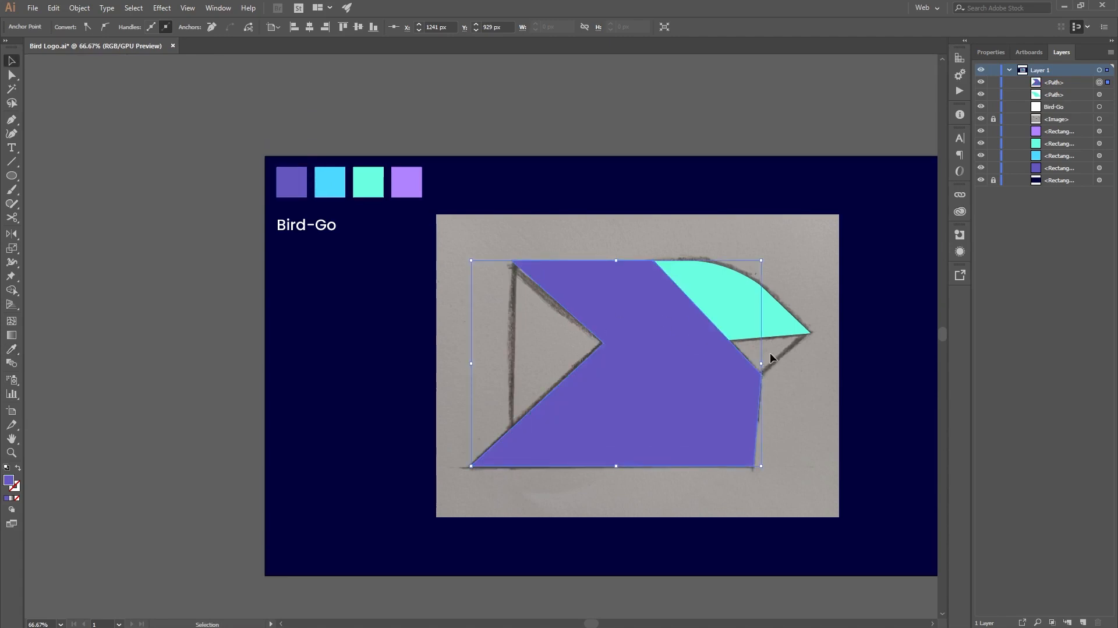
{"action": "left_click", "coordinate": [774, 87]}
Step: Trace the lower beak as a closed Pen tool triangle between the body's edge and the tip of the upper beak
{"action": "scroll", "coordinate": [817, 373], "scroll_direction": "up", "scroll_amount": 2}
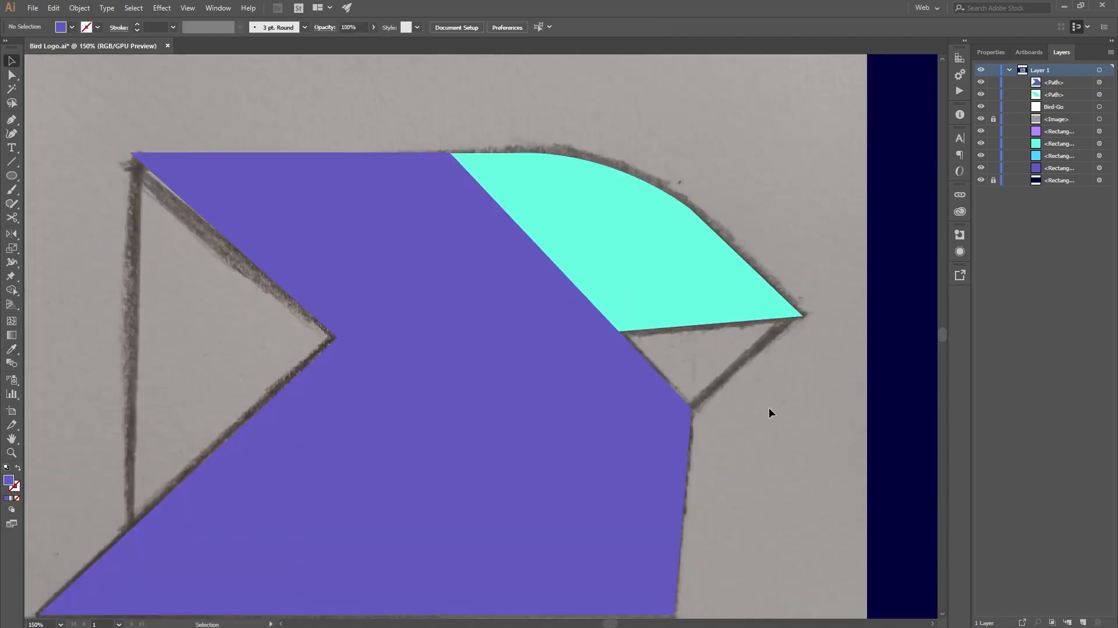
{"action": "key", "text": "p"}
{"action": "scroll", "coordinate": [692, 413], "scroll_direction": "up", "scroll_amount": 1}
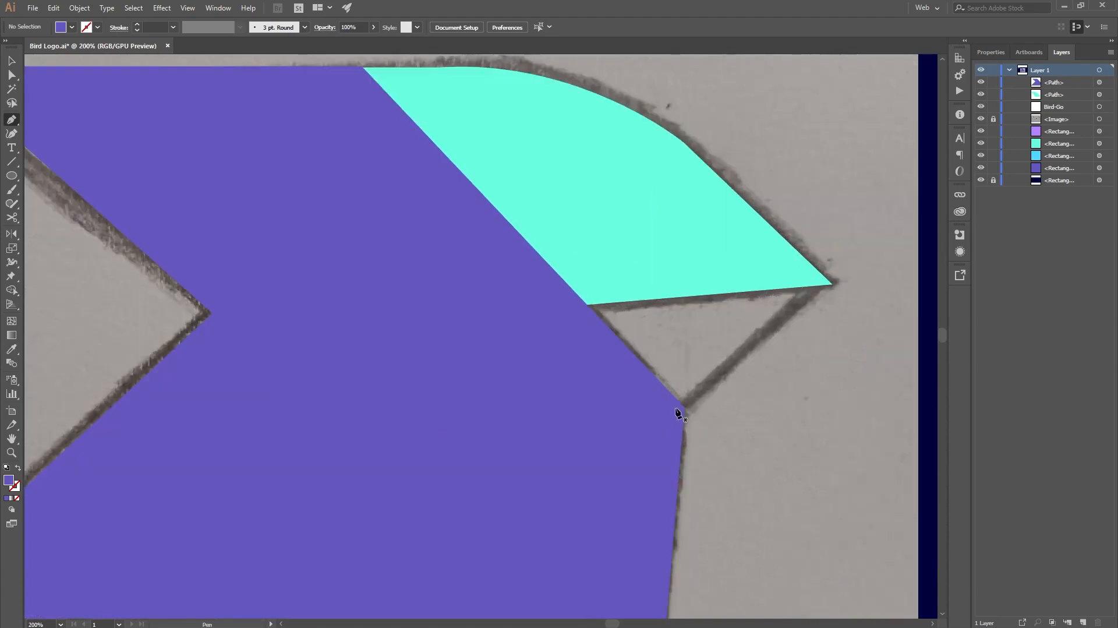
{"action": "left_click", "coordinate": [686, 406]}
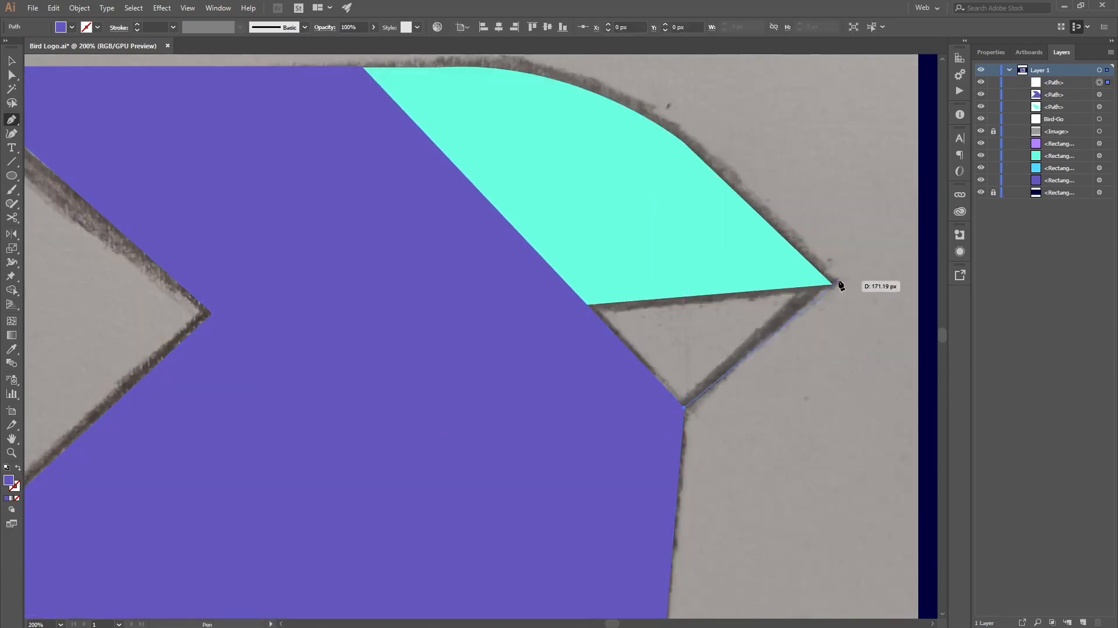
{"action": "left_click", "coordinate": [831, 286]}
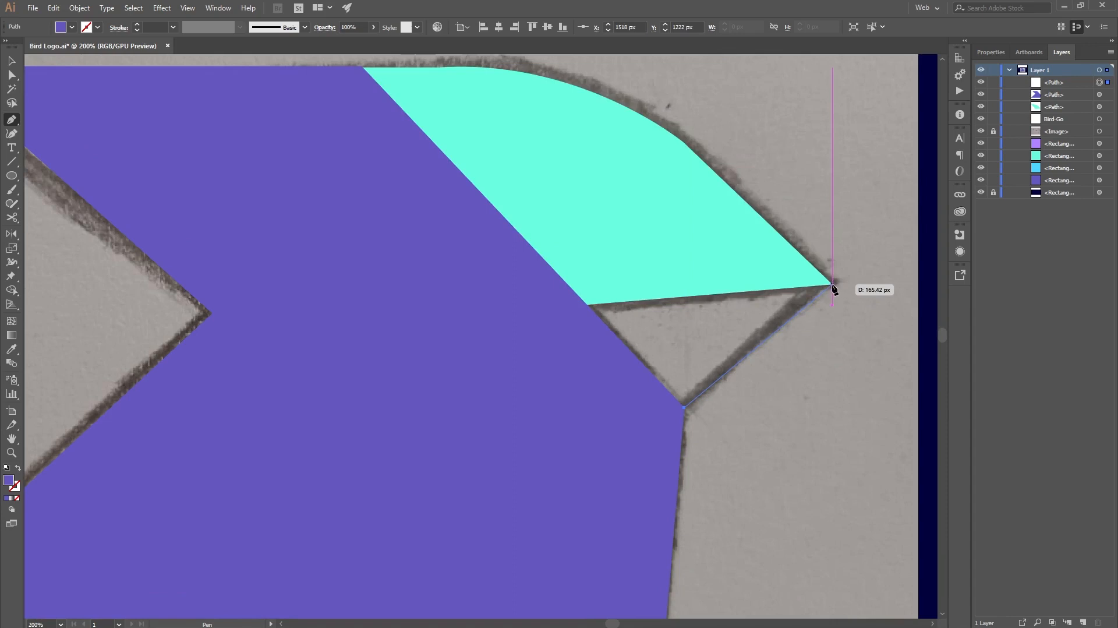
{"action": "left_click", "coordinate": [833, 285]}
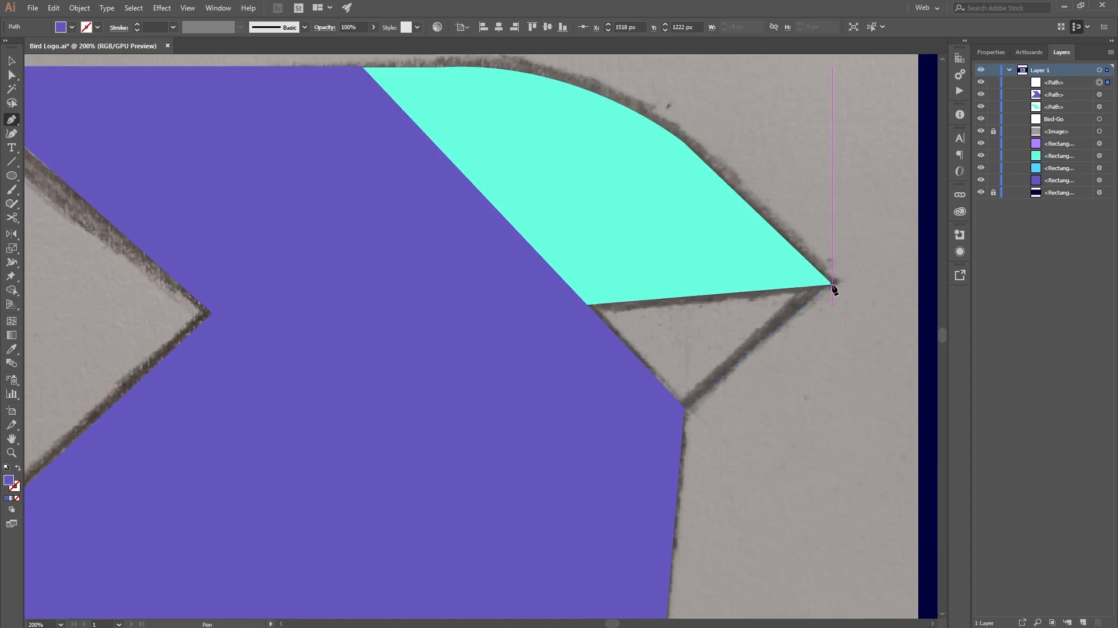
{"action": "left_click", "coordinate": [588, 304]}
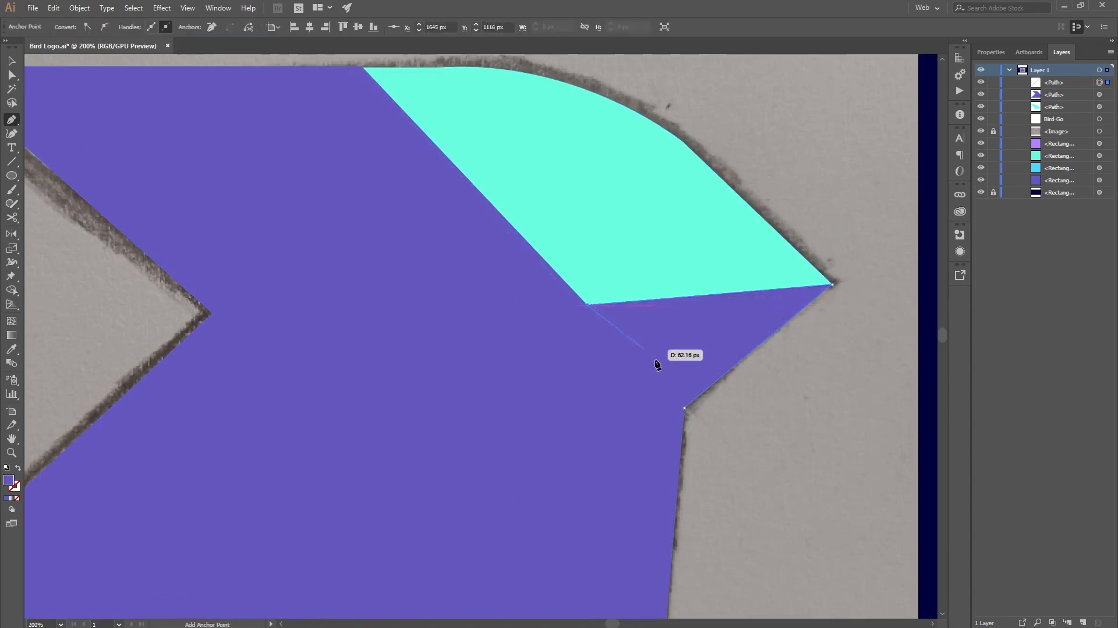
{"action": "left_click", "coordinate": [684, 406]}
Step: Fill the lower beak triangle with the light blue sampled from the palette swatches, and deselect it
{"action": "scroll", "coordinate": [685, 406], "scroll_direction": "down", "scroll_amount": 4}
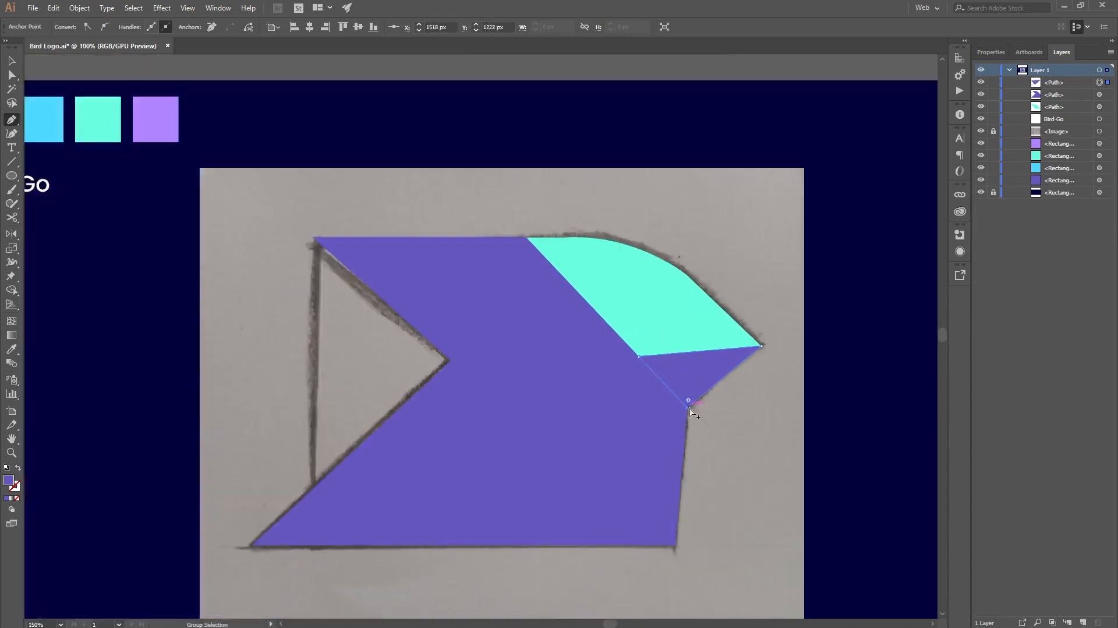
{"action": "key", "text": "i"}
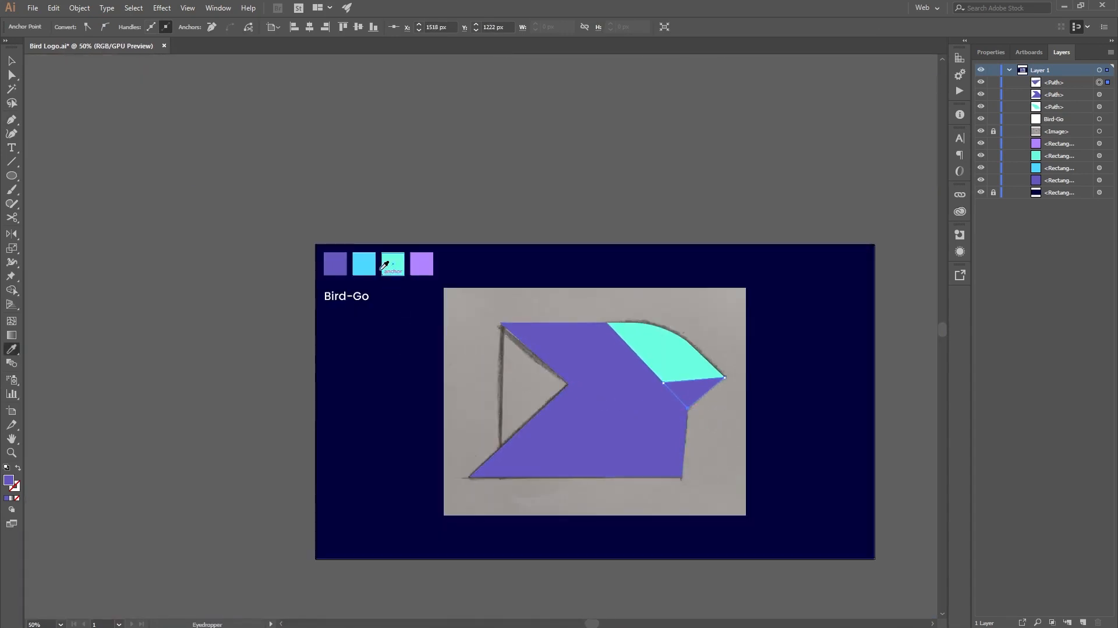
{"action": "left_click", "coordinate": [369, 267]}
{"action": "key", "text": "v"}
{"action": "left_click", "coordinate": [716, 223]}
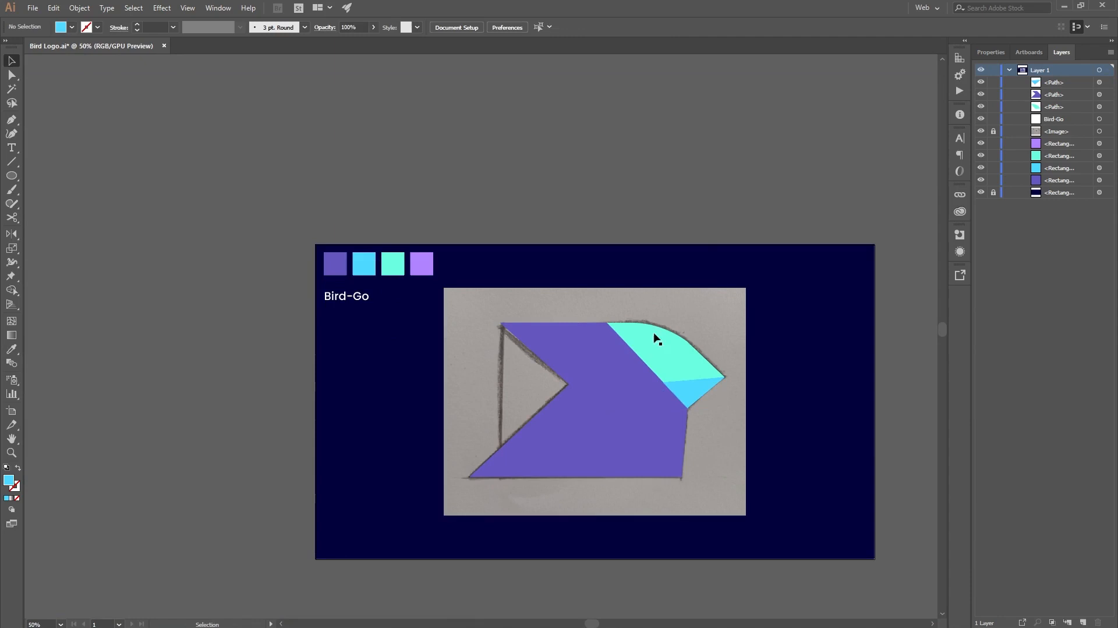
Step: Swap the fill and stroke of the purple body shape so it has only a purple outline, and deselect it
{"action": "left_click", "coordinate": [609, 438]}
{"action": "scroll", "coordinate": [682, 447], "scroll_direction": "up", "scroll_amount": 1}
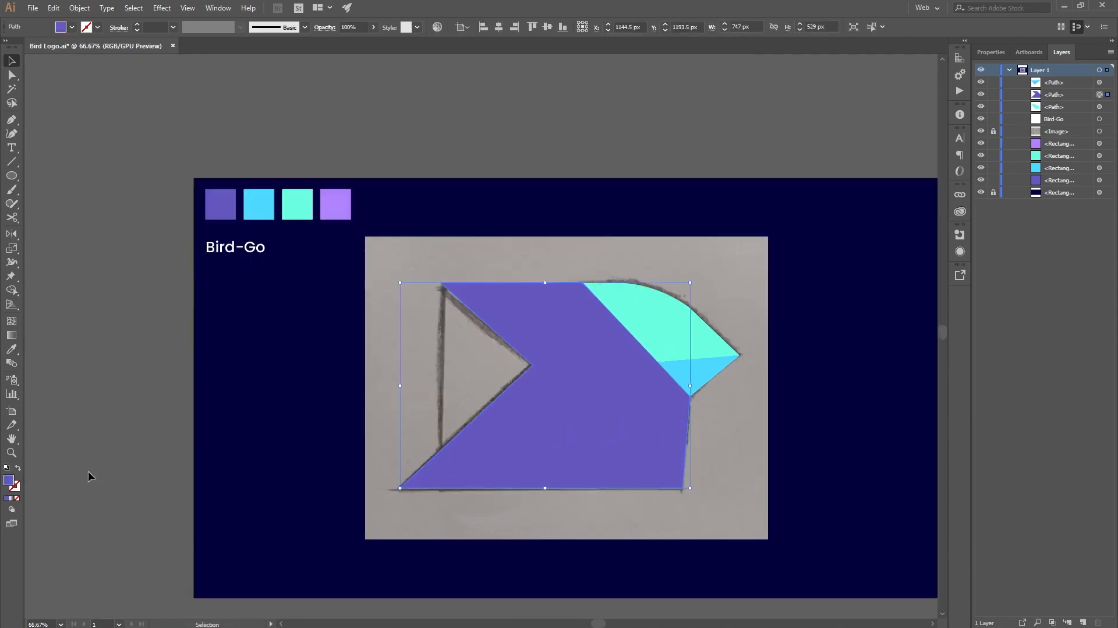
{"action": "left_click", "coordinate": [18, 468]}
{"action": "left_click", "coordinate": [681, 129]}
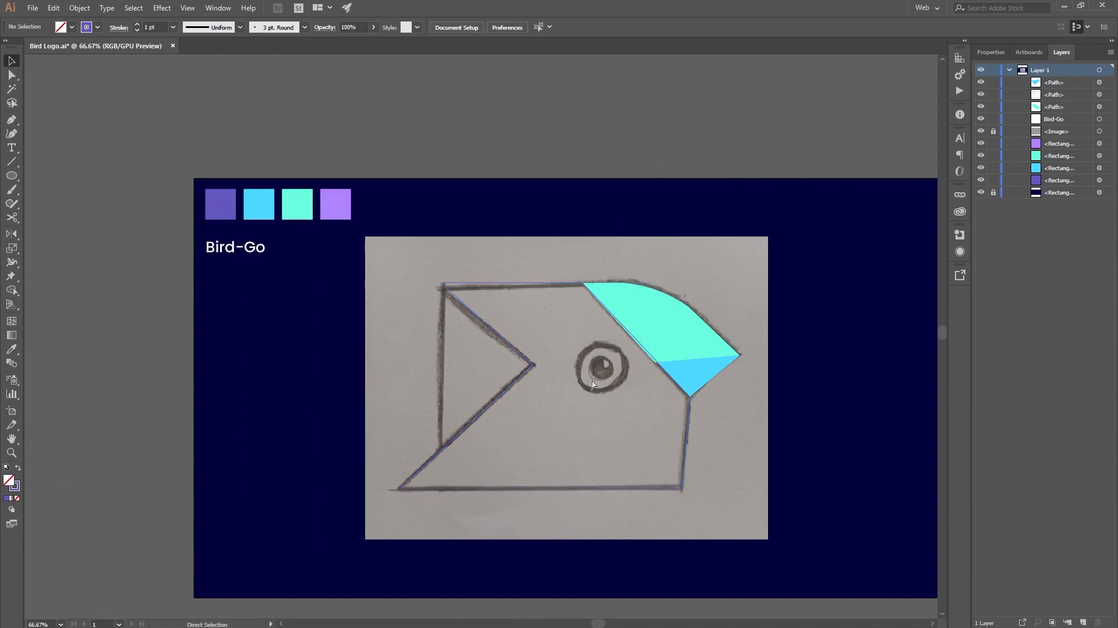
Step: Draw a circle about 128 px across, centred on the pupil of the sketched eye and matching its outer ring
{"action": "scroll", "coordinate": [608, 382], "scroll_direction": "up", "scroll_amount": 1}
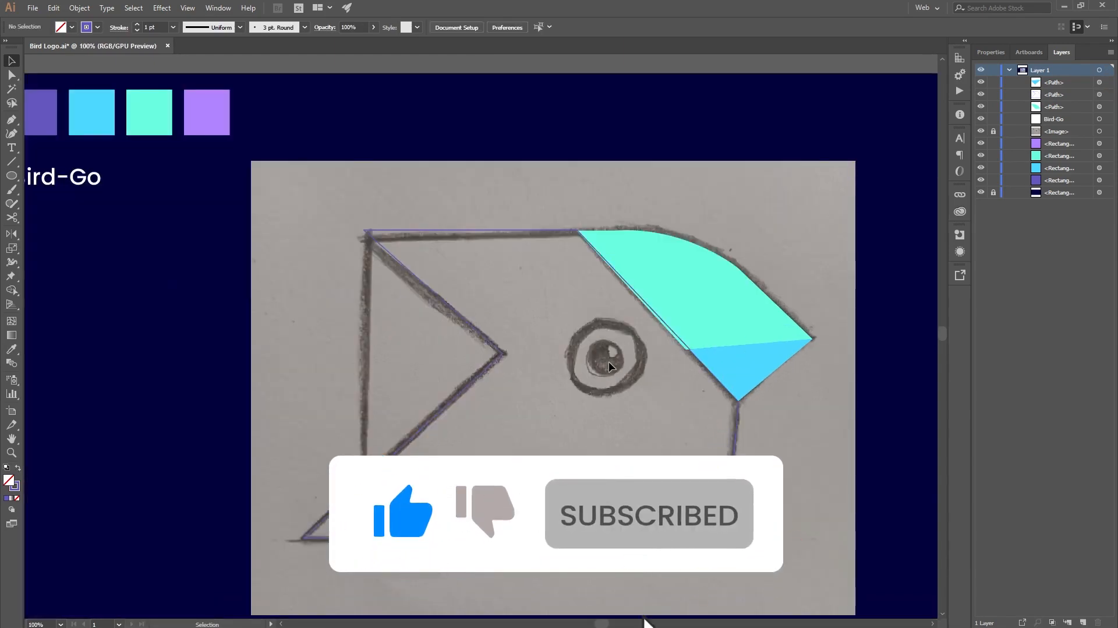
{"action": "key", "text": "l"}
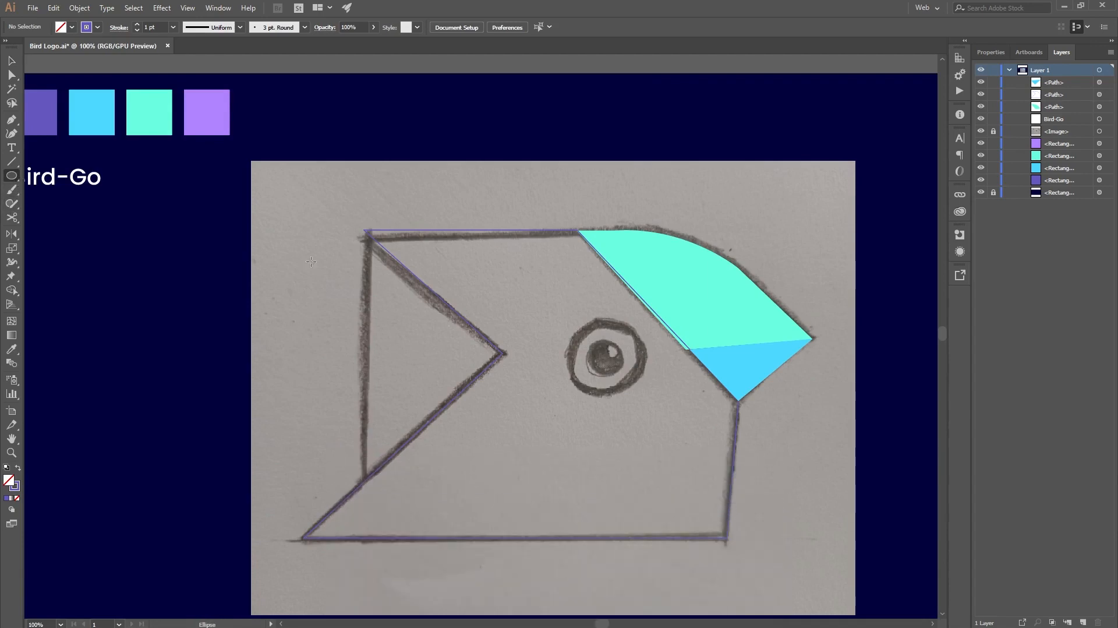
{"action": "scroll", "coordinate": [613, 363], "scroll_direction": "up", "scroll_amount": 1}
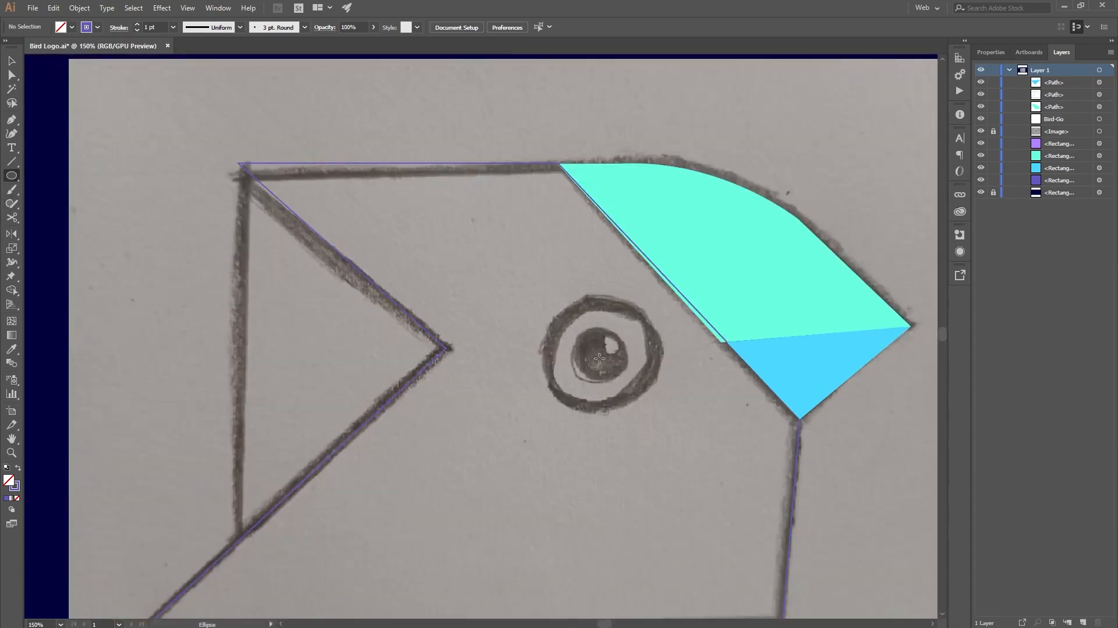
{"action": "left_click_drag", "start_coordinate": [600, 358], "coordinate": [631, 413]}
{"action": "scroll", "coordinate": [631, 413], "scroll_direction": "down", "scroll_amount": 1}
{"action": "scroll", "coordinate": [631, 413], "scroll_direction": "up", "scroll_amount": 1}
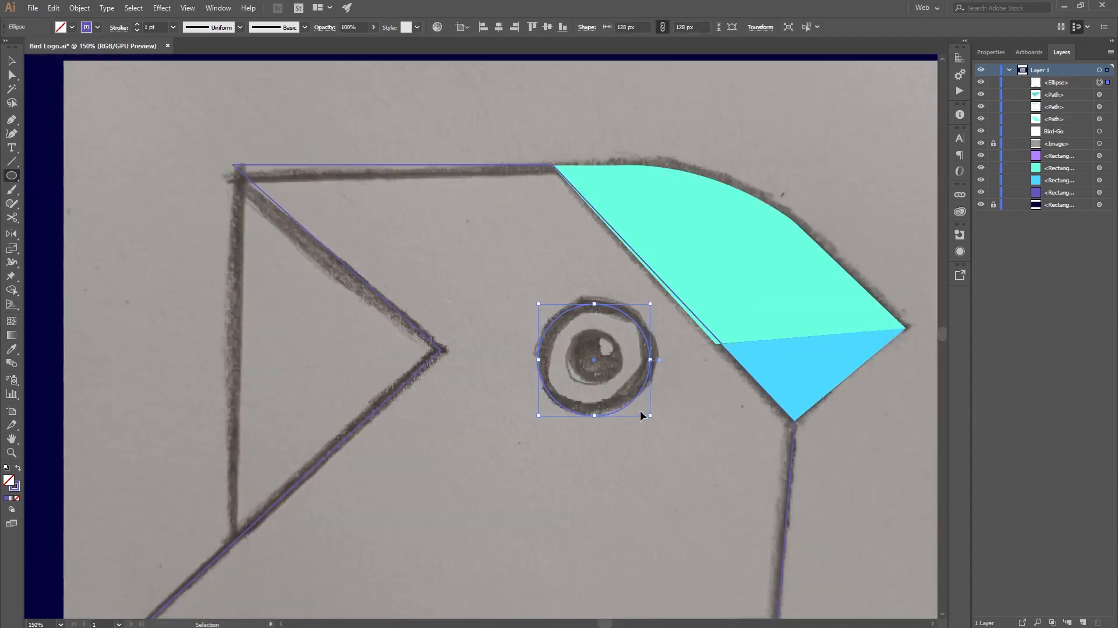
Step: Duplicate the eye circle in place and scale the copy about its centre to about 66 px for the pupil
{"action": "key", "text": "ctrl+c"}
{"action": "key", "text": "ctrl+f"}
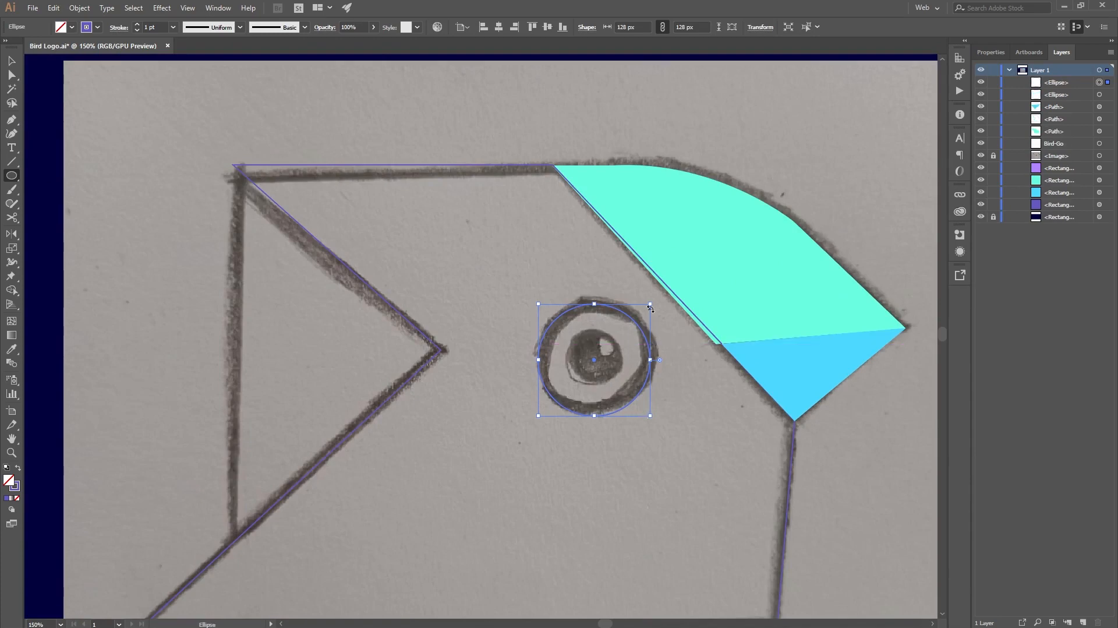
{"action": "left_click_drag", "start_coordinate": [652, 306], "coordinate": [630, 333]}
{"action": "scroll", "coordinate": [629, 353], "scroll_direction": "up", "scroll_amount": 3}
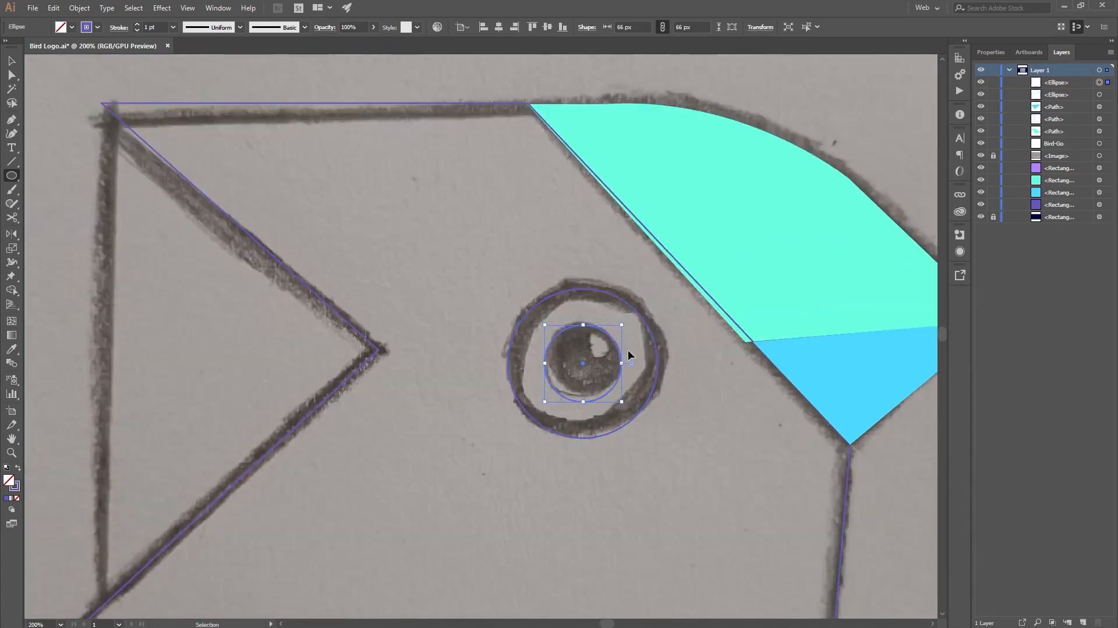
Step: Fill the pupil circle with the dark navy sampled from the artboard background
{"action": "scroll", "coordinate": [629, 352], "scroll_direction": "down", "scroll_amount": 5}
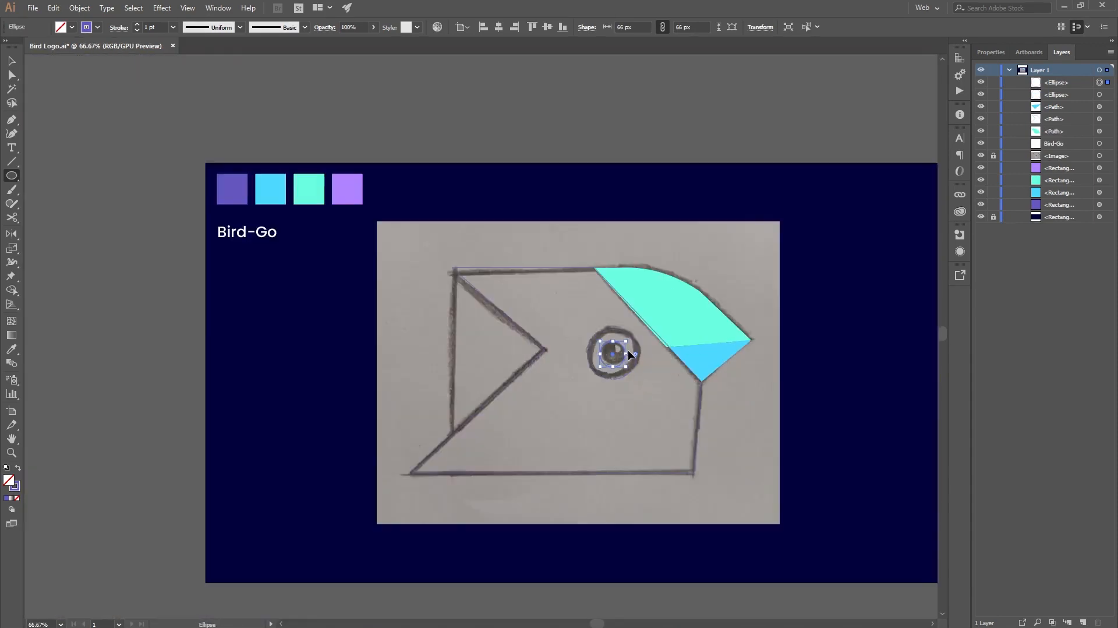
{"action": "key", "text": "i"}
{"action": "left_click", "coordinate": [332, 364]}
{"action": "key", "text": "c"}
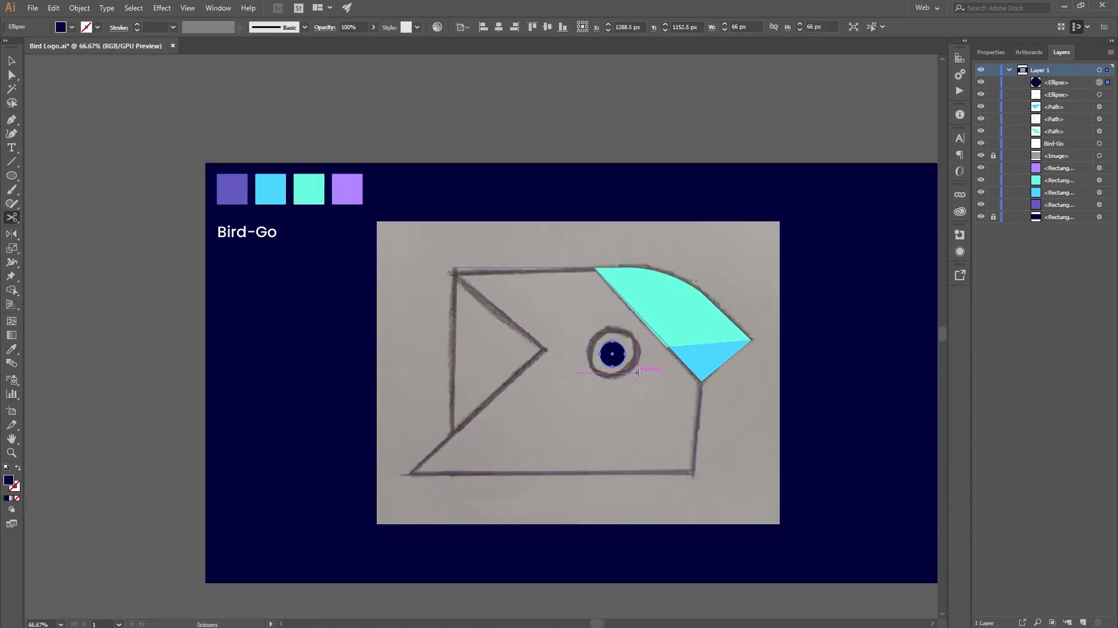
{"action": "key", "text": "v"}
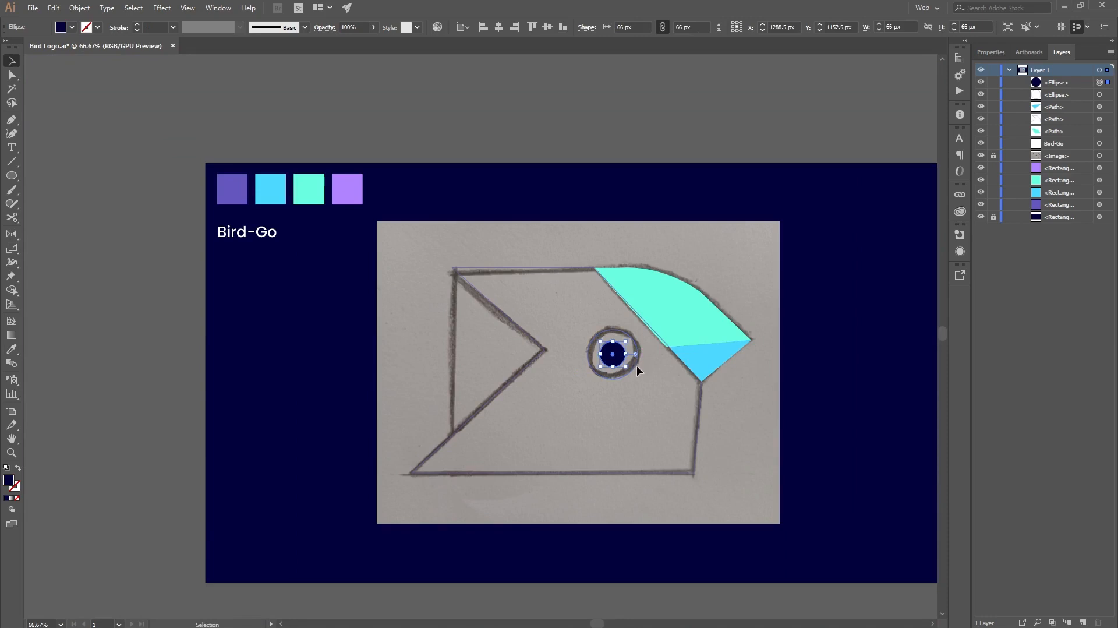
Step: Fill the outer eye circle with the dark purple sampled from the palette swatches
{"action": "left_click", "coordinate": [635, 371]}
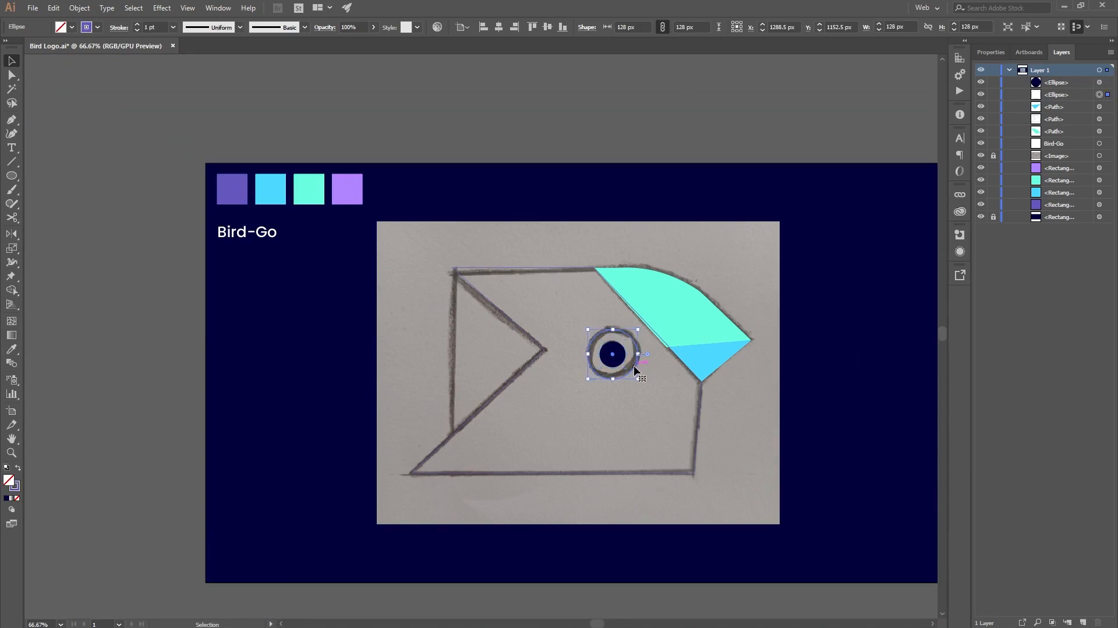
{"action": "key", "text": "i"}
{"action": "left_click", "coordinate": [229, 187]}
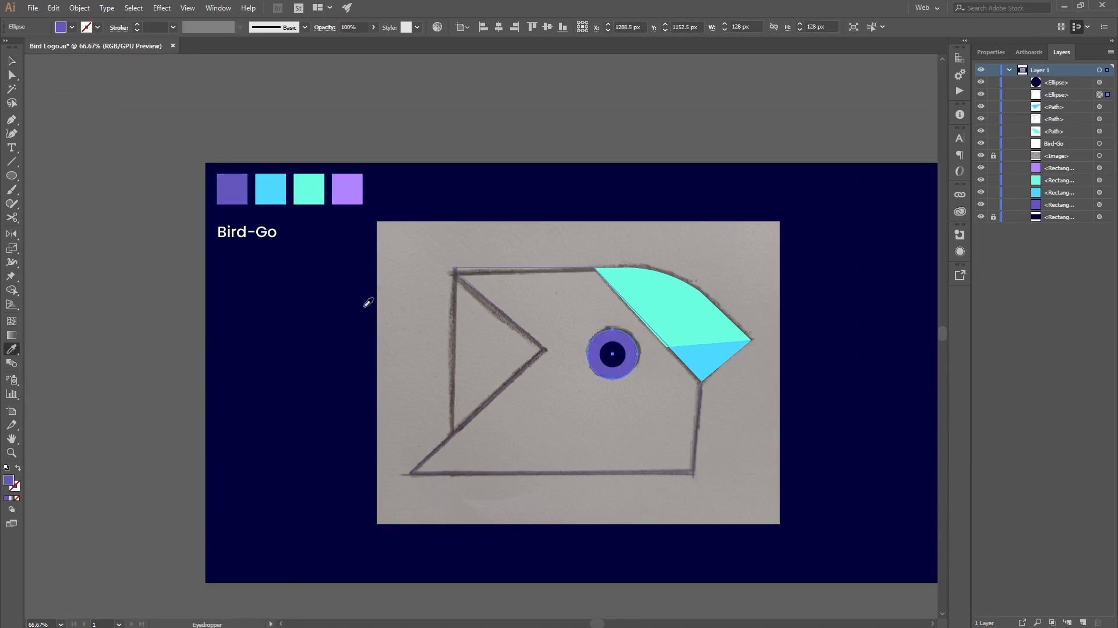
{"action": "key", "text": "v"}
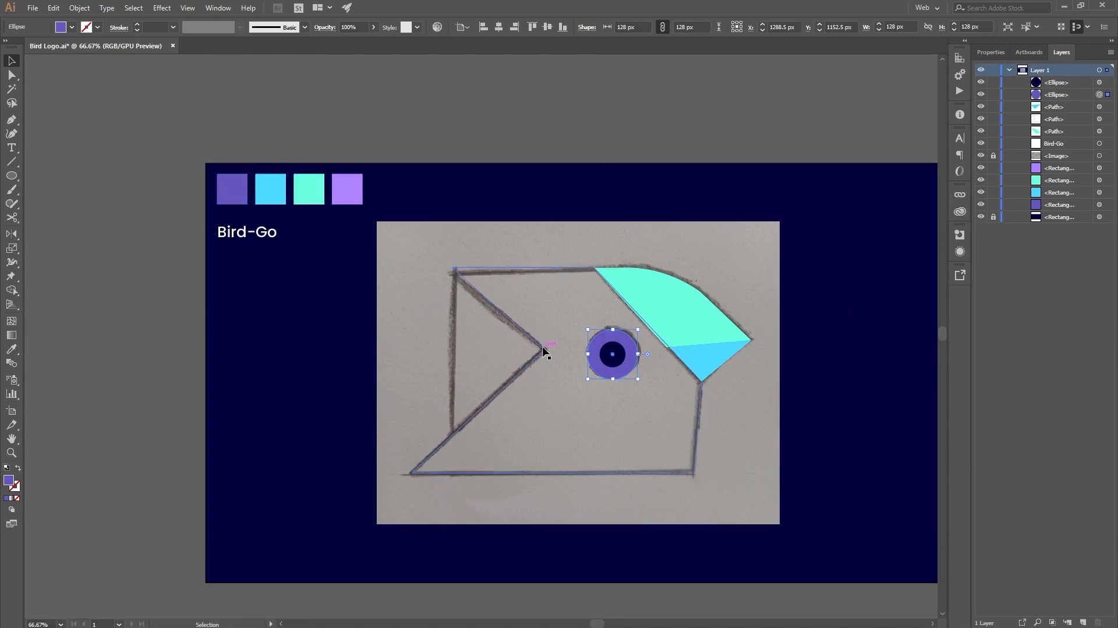
Step: Swap the stroke and fill of the body outline so it has a solid purple fill, and deselect it
{"action": "left_click", "coordinate": [542, 350]}
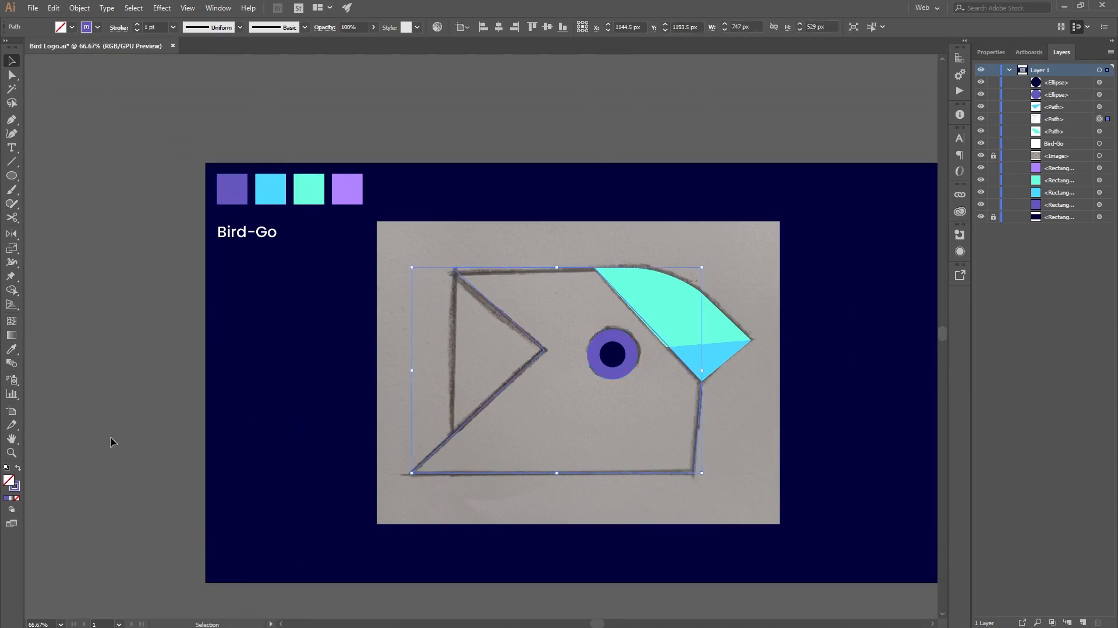
{"action": "left_click", "coordinate": [17, 468]}
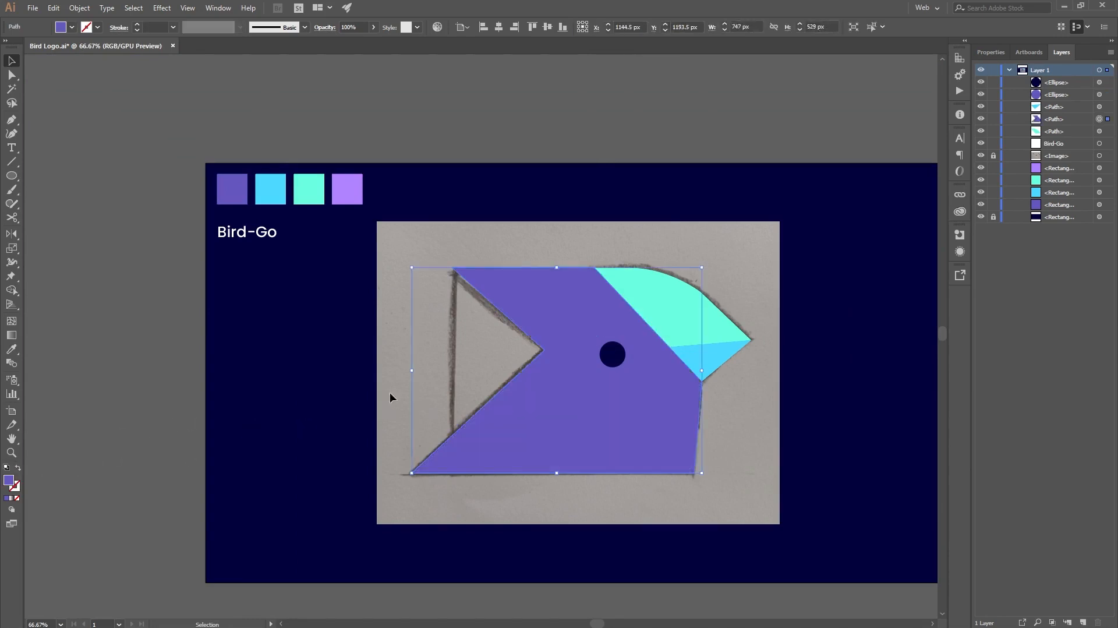
{"action": "left_click", "coordinate": [682, 119]}
{"action": "key", "text": "a"}
{"action": "key", "text": "v"}
Step: Set the fill of the outer eye circle to white (ffffff) and deselect it
{"action": "left_click", "coordinate": [635, 365]}
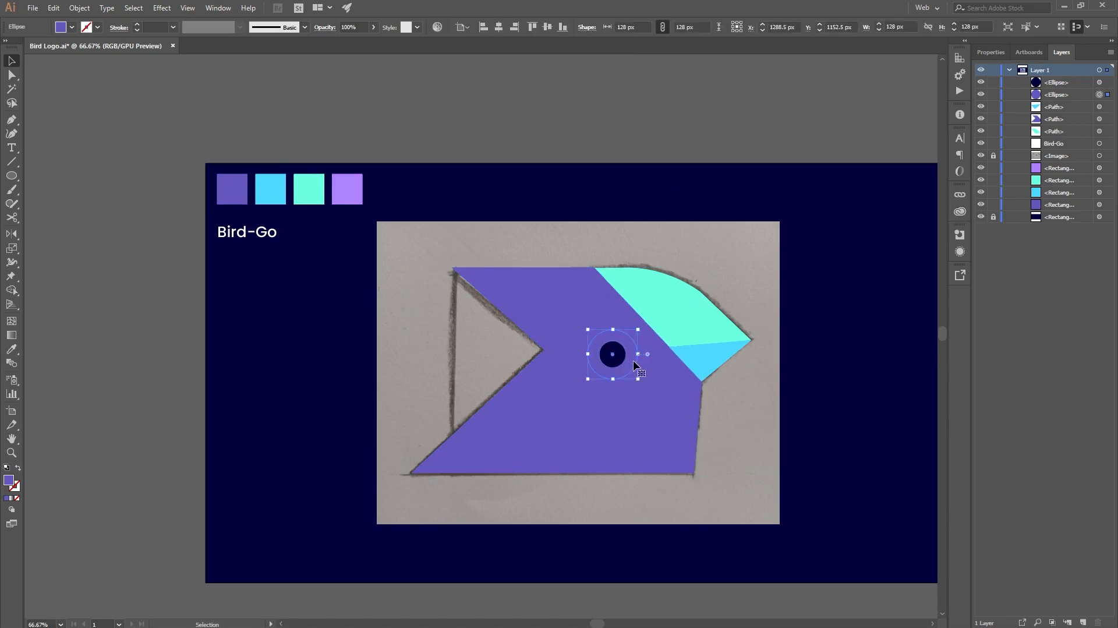
{"action": "key", "text": "i"}
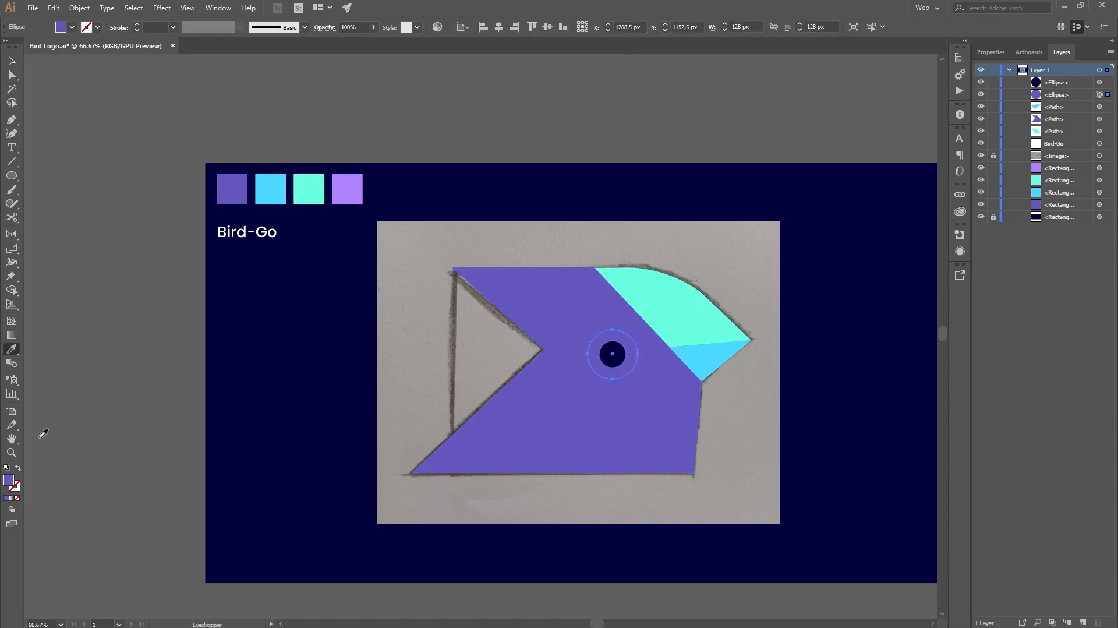
{"action": "double_click", "coordinate": [8, 483]}
{"action": "left_click_drag", "start_coordinate": [446, 248], "coordinate": [398, 214]}
{"action": "left_click", "coordinate": [688, 231]}
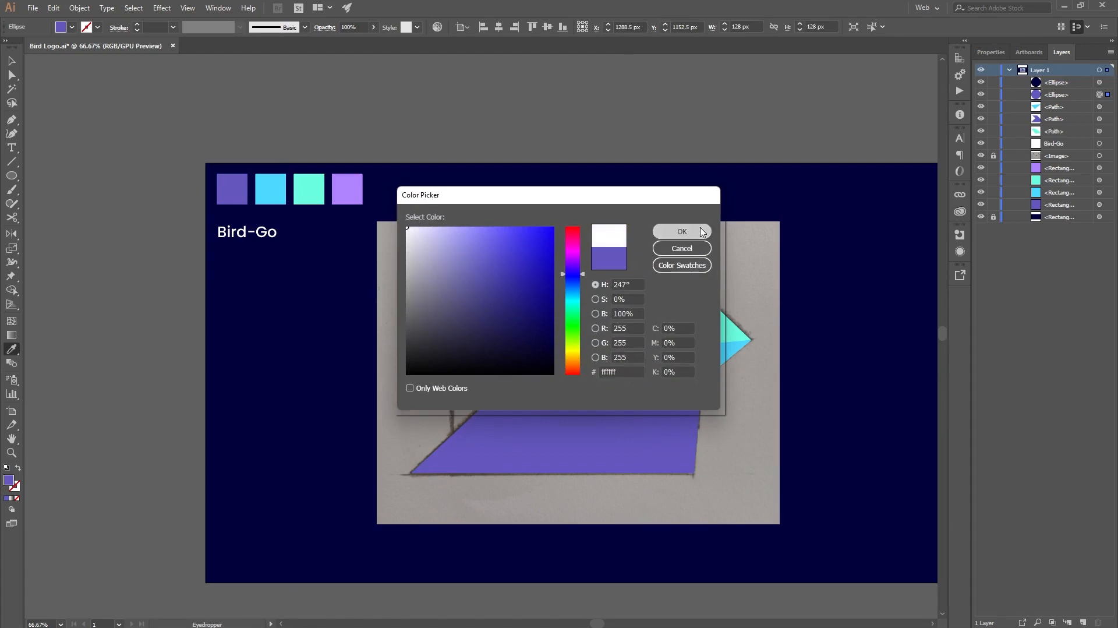
{"action": "key", "text": "v"}
{"action": "left_click", "coordinate": [757, 121]}
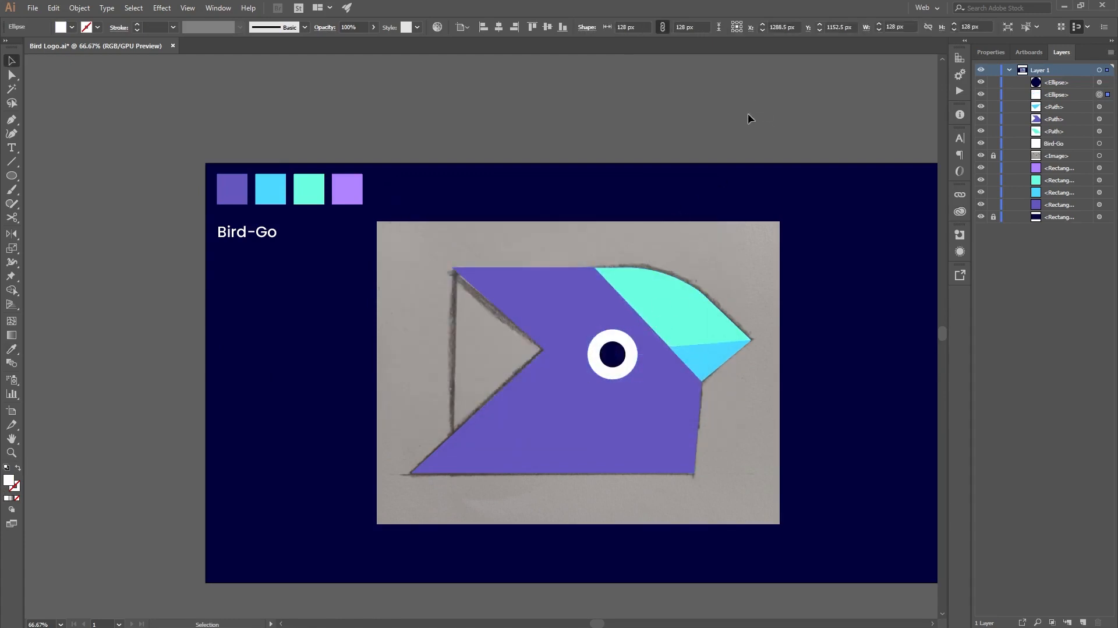
Step: Duplicate the pupil circle, shrink the copy, and place it overlapping the pupil's upper-right edge
{"action": "scroll", "coordinate": [630, 364], "scroll_direction": "up", "scroll_amount": 4}
{"action": "left_click", "coordinate": [571, 313]}
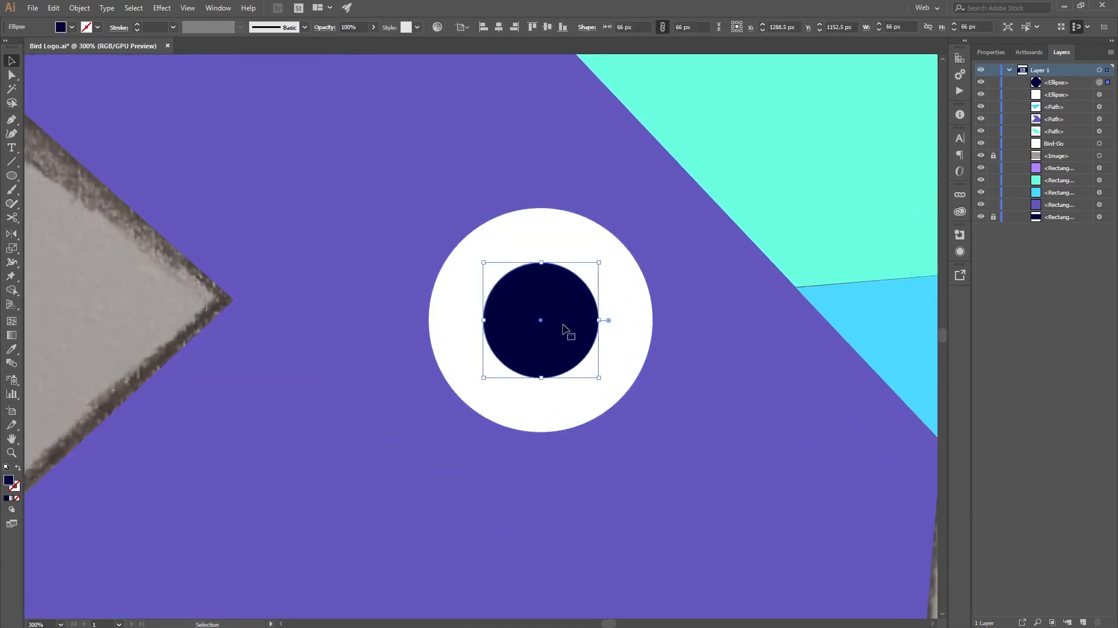
{"action": "left_click_drag", "start_coordinate": [563, 326], "coordinate": [595, 295]}
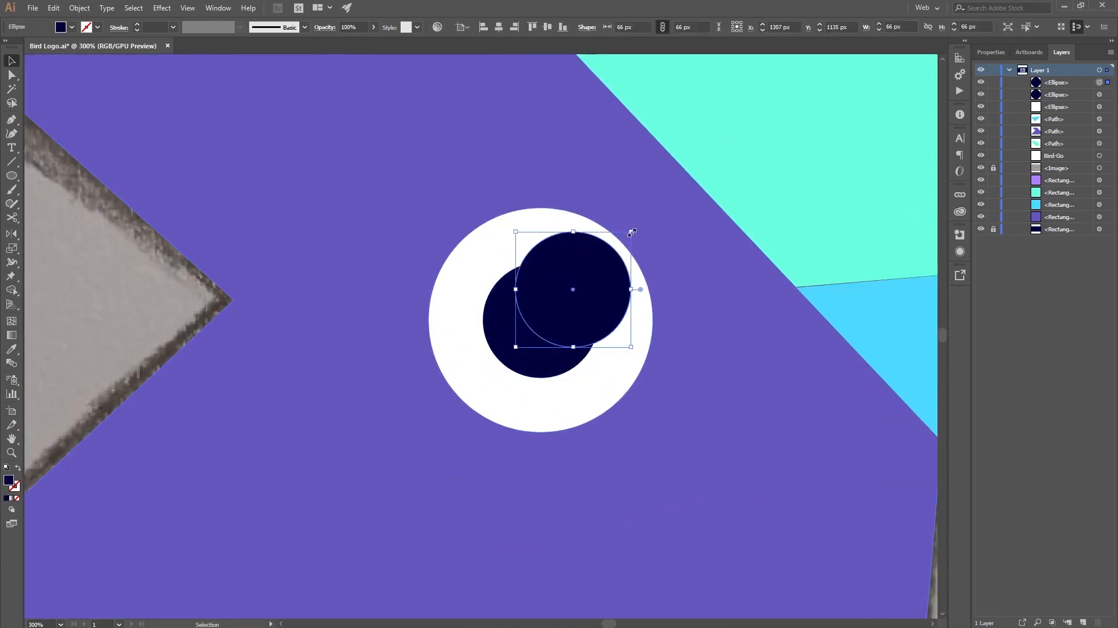
{"action": "left_click_drag", "start_coordinate": [631, 232], "coordinate": [609, 268]}
{"action": "scroll", "coordinate": [588, 317], "scroll_direction": "up", "scroll_amount": 1}
{"action": "left_click_drag", "start_coordinate": [589, 317], "coordinate": [595, 308]}
Step: Select both navy circles and remove the part of the small circle outside the pupil with the Shape Builder tool
{"action": "left_click", "coordinate": [576, 356], "text": "shift"}
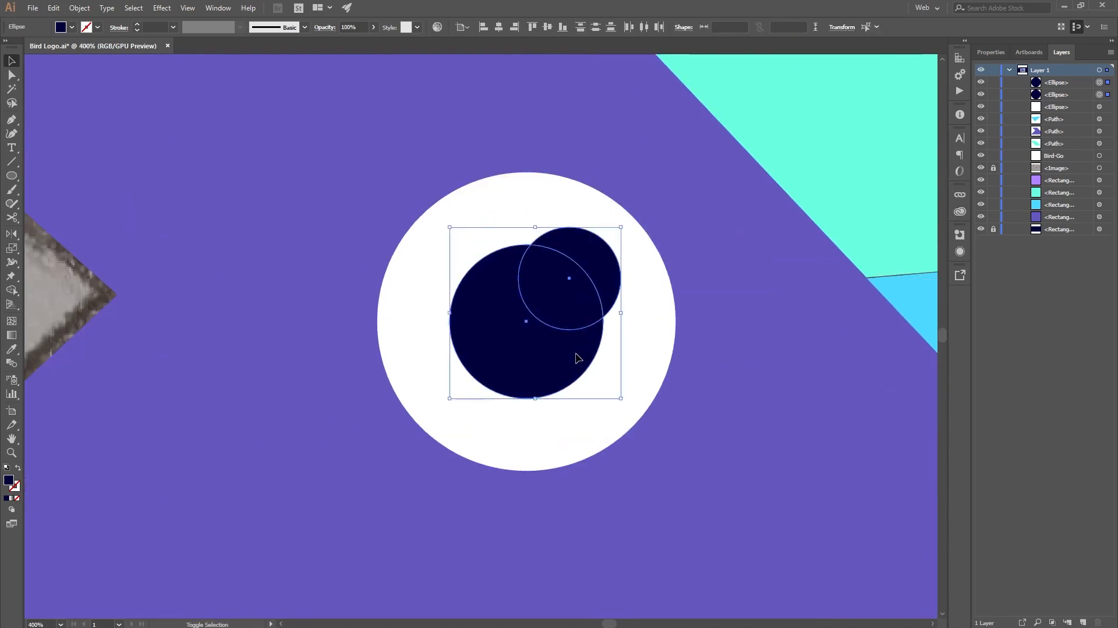
{"action": "key", "text": "shift+m"}
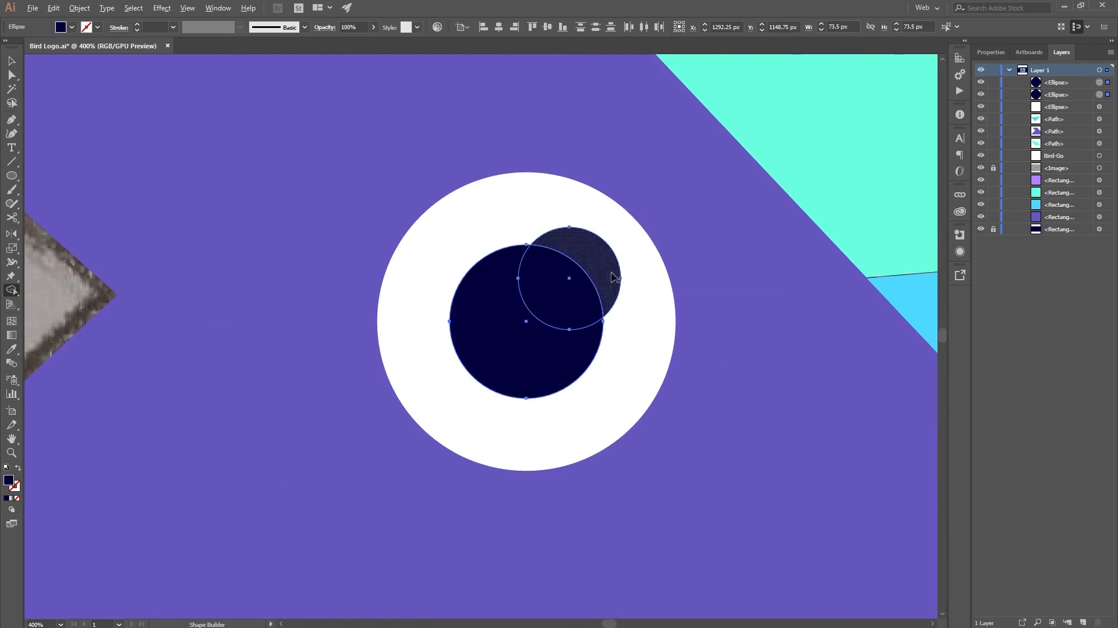
{"action": "left_click", "coordinate": [596, 269], "text": "alt"}
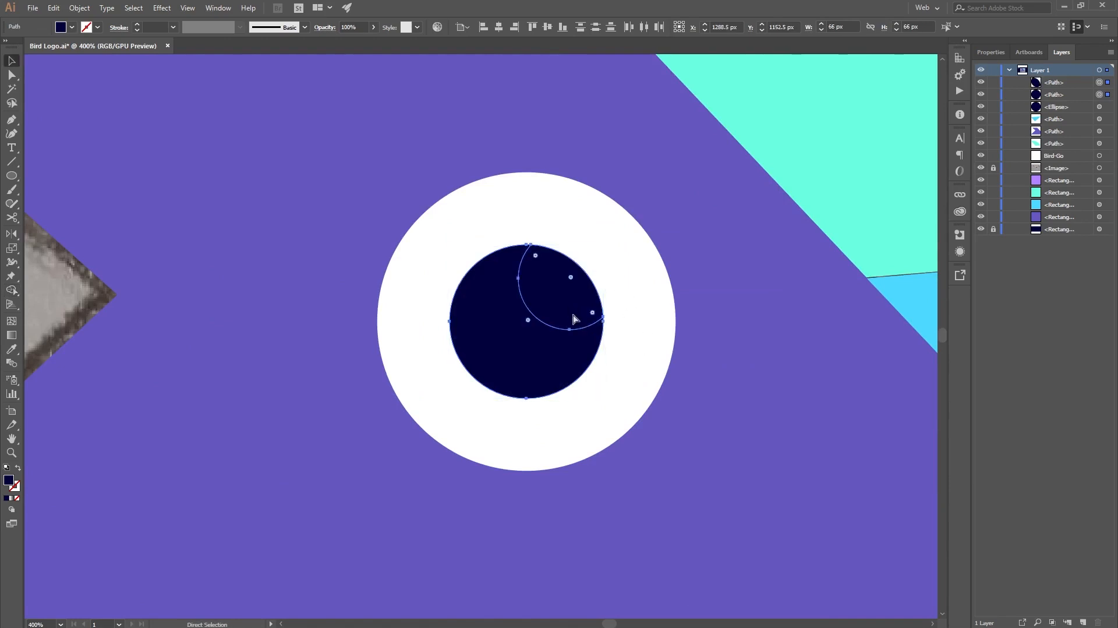
Step: Fill the overlapping highlight shape in the pupil with the white sampled from the outer eye circle, and deselect it
{"action": "key", "text": "v"}
{"action": "left_click", "coordinate": [359, 394]}
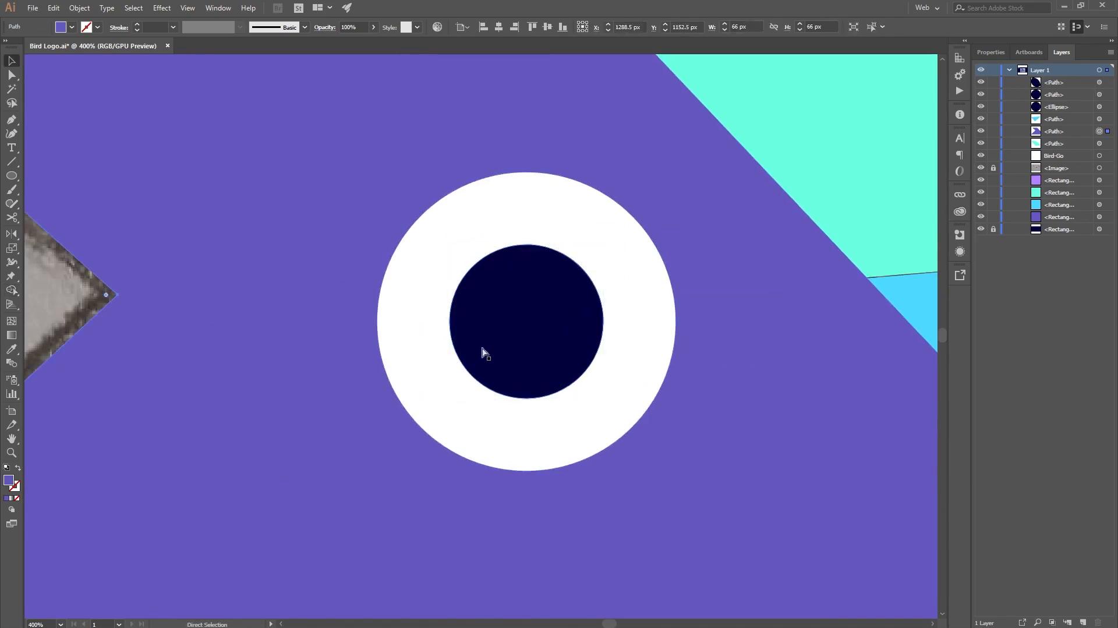
{"action": "left_click", "coordinate": [560, 318]}
{"action": "key", "text": "i"}
{"action": "left_click", "coordinate": [607, 343]}
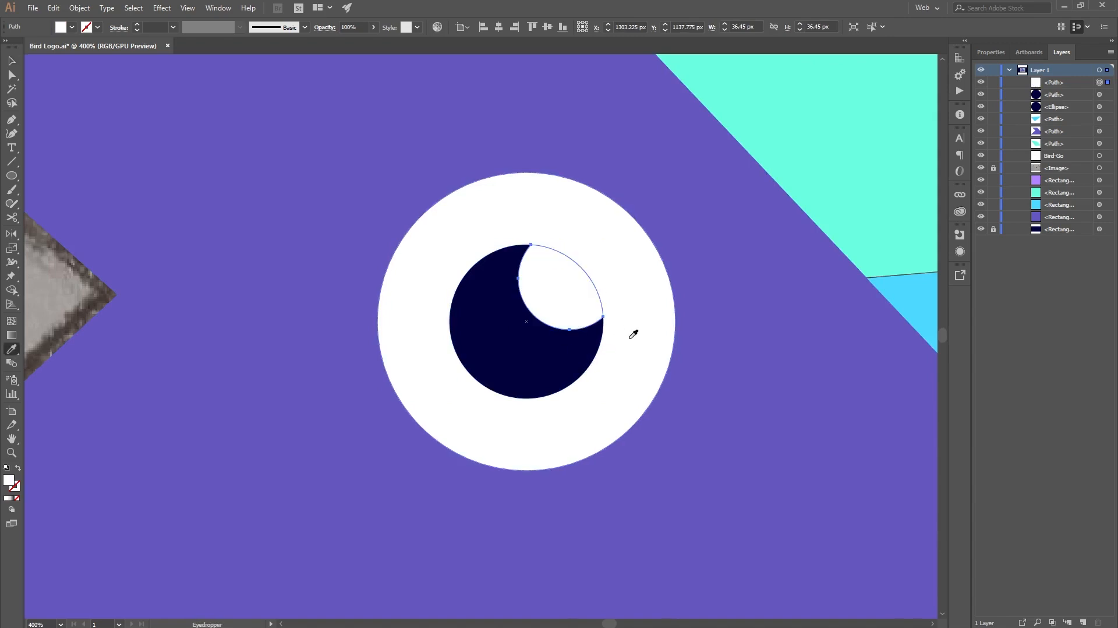
{"action": "key", "text": "ctrl+0"}
{"action": "key", "text": "v"}
{"action": "key", "text": "ctrl+shift+a"}
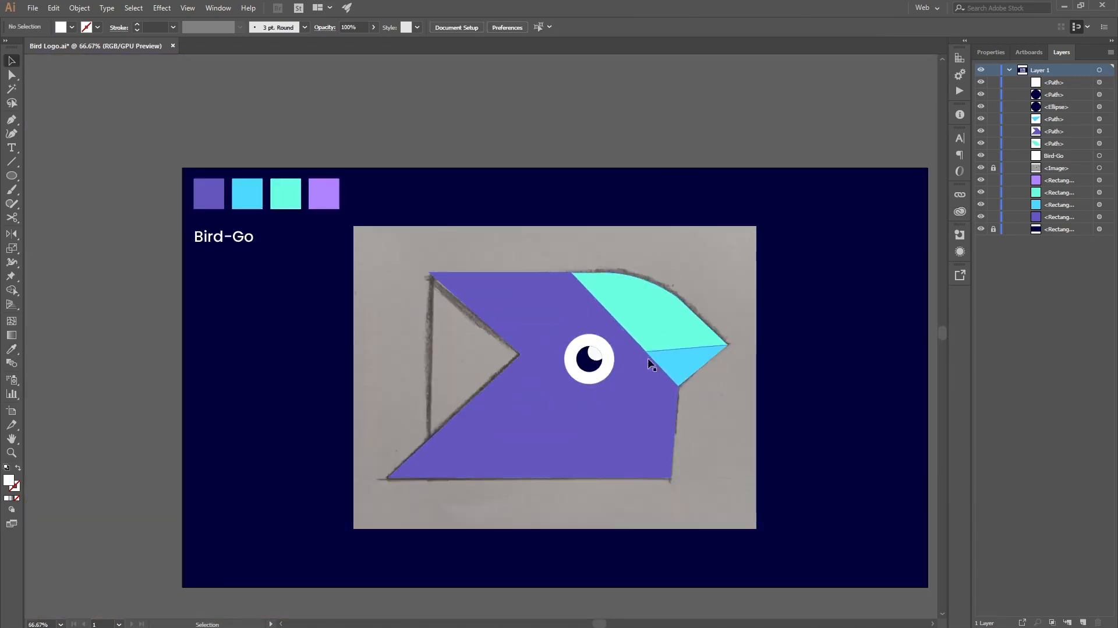
Step: Set the opacity of the white highlight in the pupil to 40% and deselect it
{"action": "scroll", "coordinate": [606, 396], "scroll_direction": "up", "scroll_amount": 2}
{"action": "left_click", "coordinate": [582, 315]}
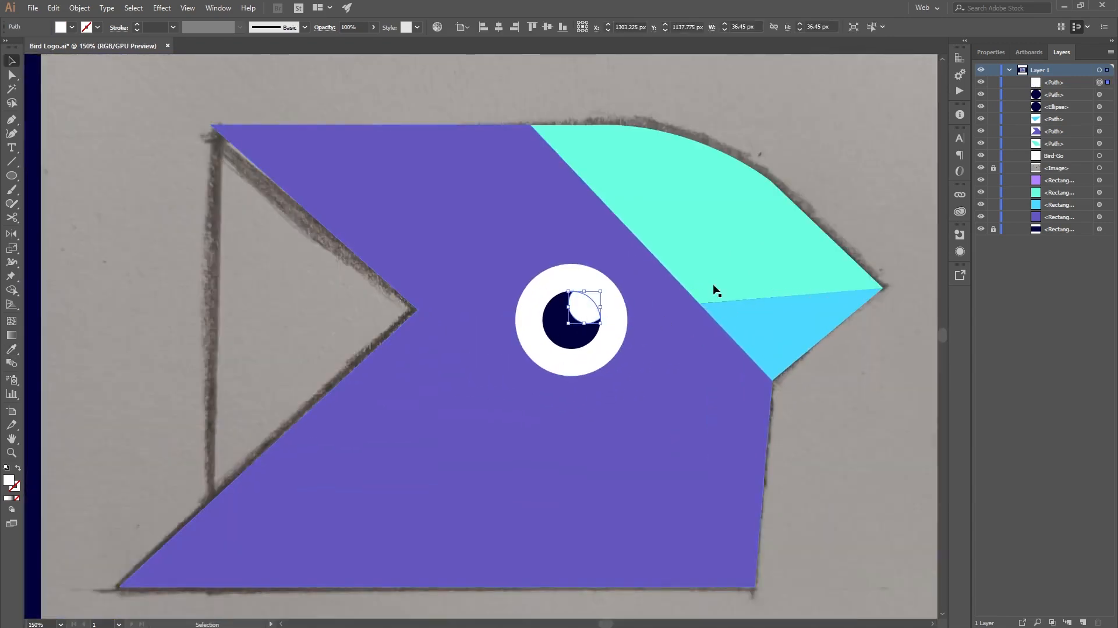
{"action": "left_click", "coordinate": [990, 52]}
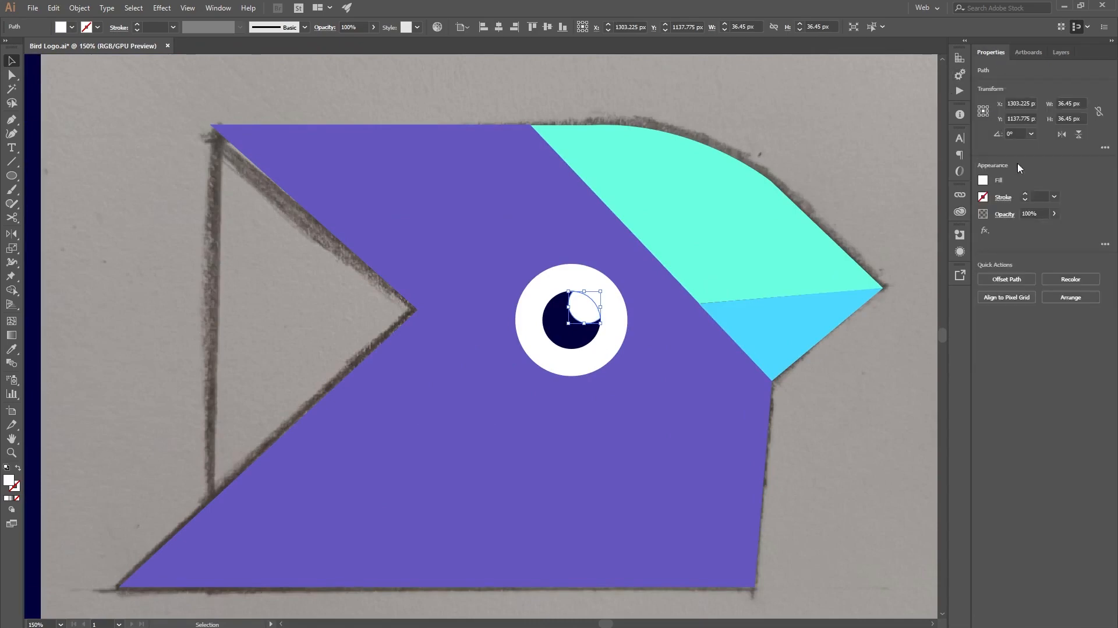
{"action": "left_click", "coordinate": [1028, 213]}
{"action": "key", "text": "Return"}
{"action": "key", "text": "ctrl+minus"}
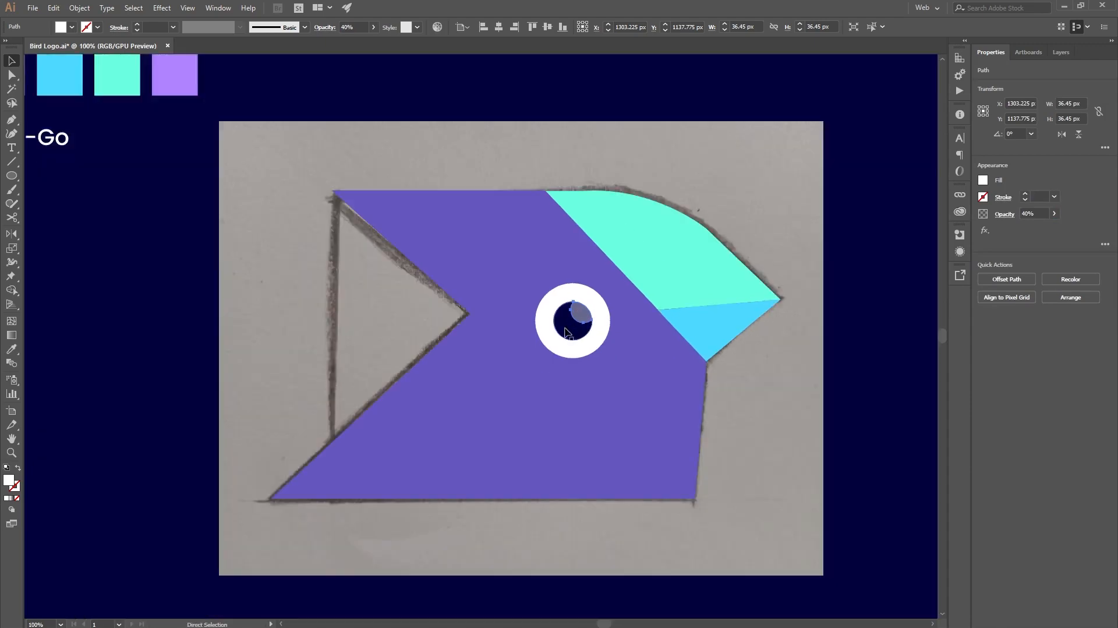
{"action": "scroll", "coordinate": [607, 267], "scroll_direction": "up", "scroll_amount": 2}
{"action": "left_click", "coordinate": [711, 92]}
{"action": "left_click_drag", "start_coordinate": [746, 95], "coordinate": [703, 86]}
{"action": "scroll", "coordinate": [704, 345], "scroll_direction": "down", "scroll_amount": 1}
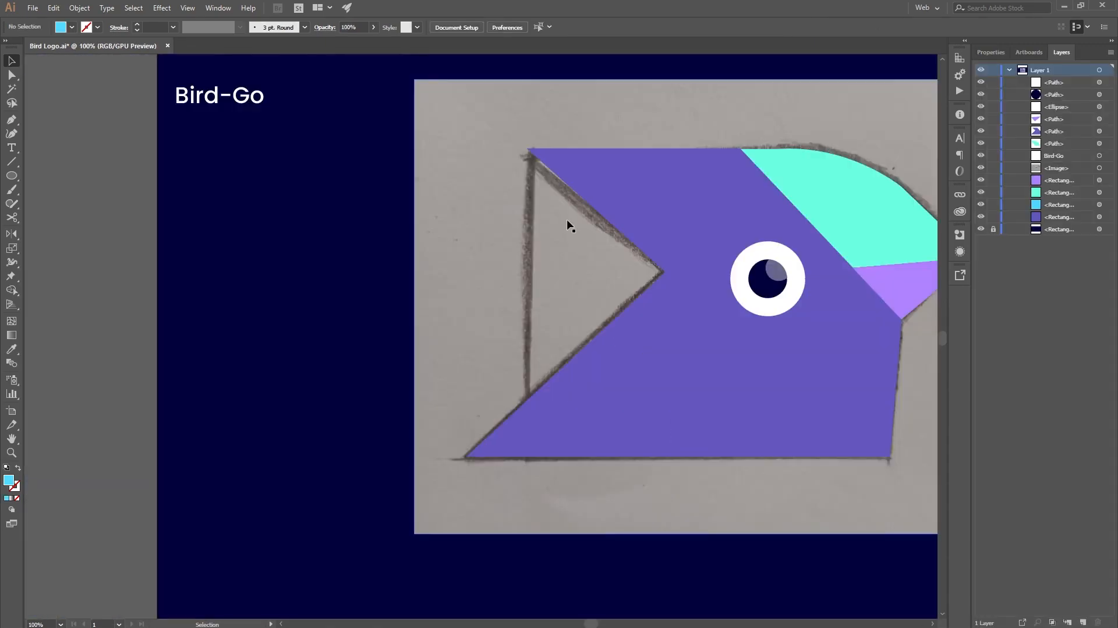
Step: Draw the light blue rear triangle over the sketch with the Pen tool, placing its corners along the purple head's notched rear edge
{"action": "scroll", "coordinate": [578, 286], "scroll_direction": "up", "scroll_amount": 2}
{"action": "scroll", "coordinate": [578, 285], "scroll_direction": "up", "scroll_amount": 1}
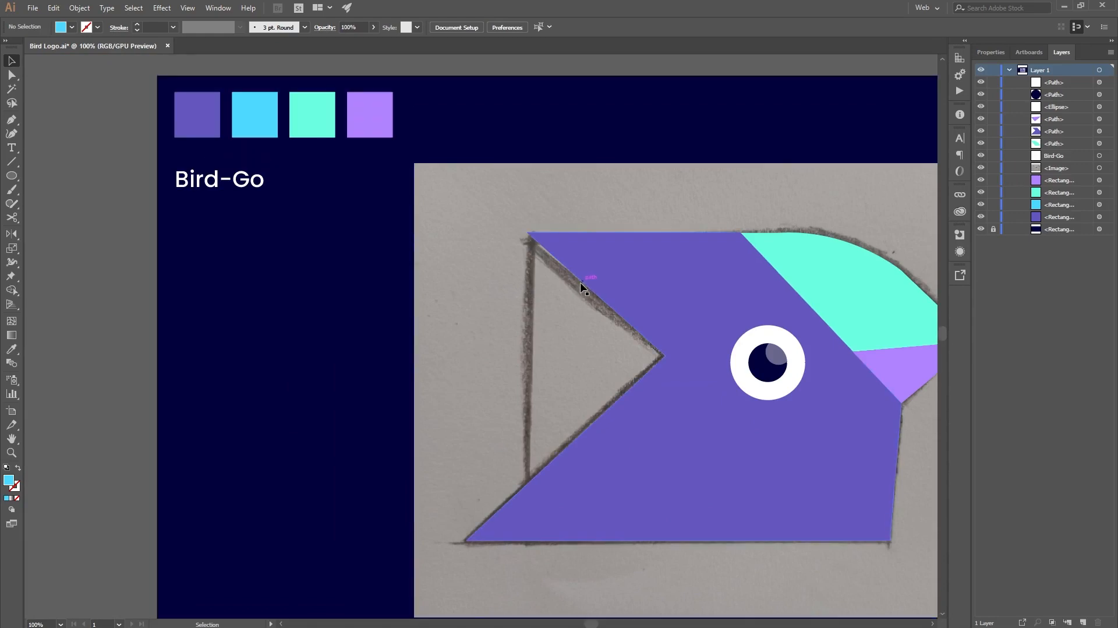
{"action": "key", "text": "p"}
{"action": "left_click", "coordinate": [529, 232]}
{"action": "scroll", "coordinate": [663, 337], "scroll_direction": "up", "scroll_amount": 5}
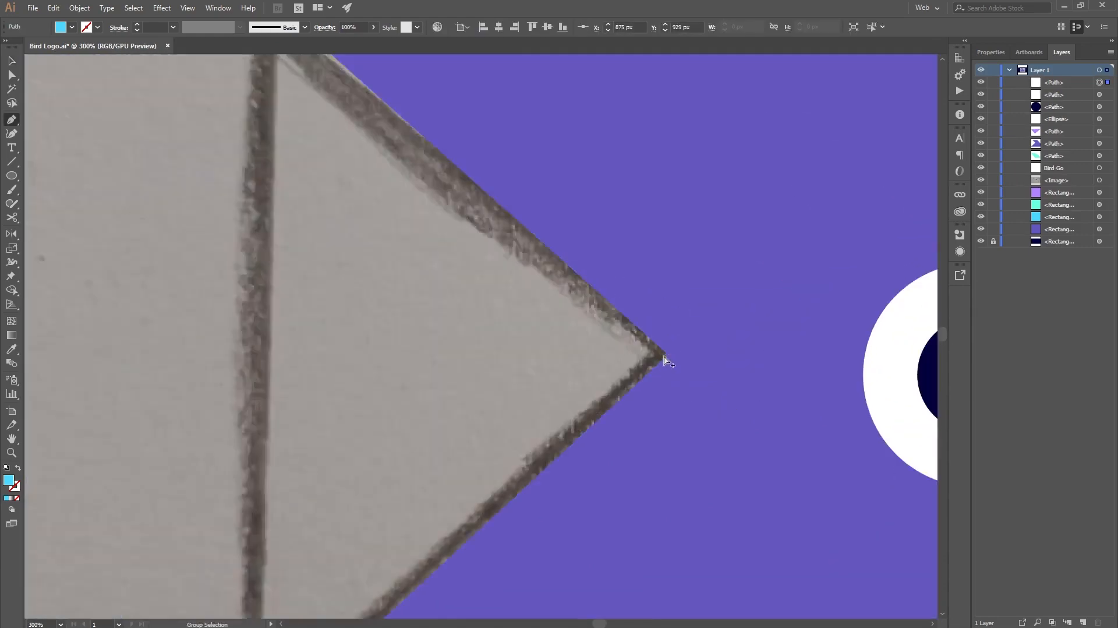
{"action": "scroll", "coordinate": [672, 351], "scroll_direction": "up", "scroll_amount": 4}
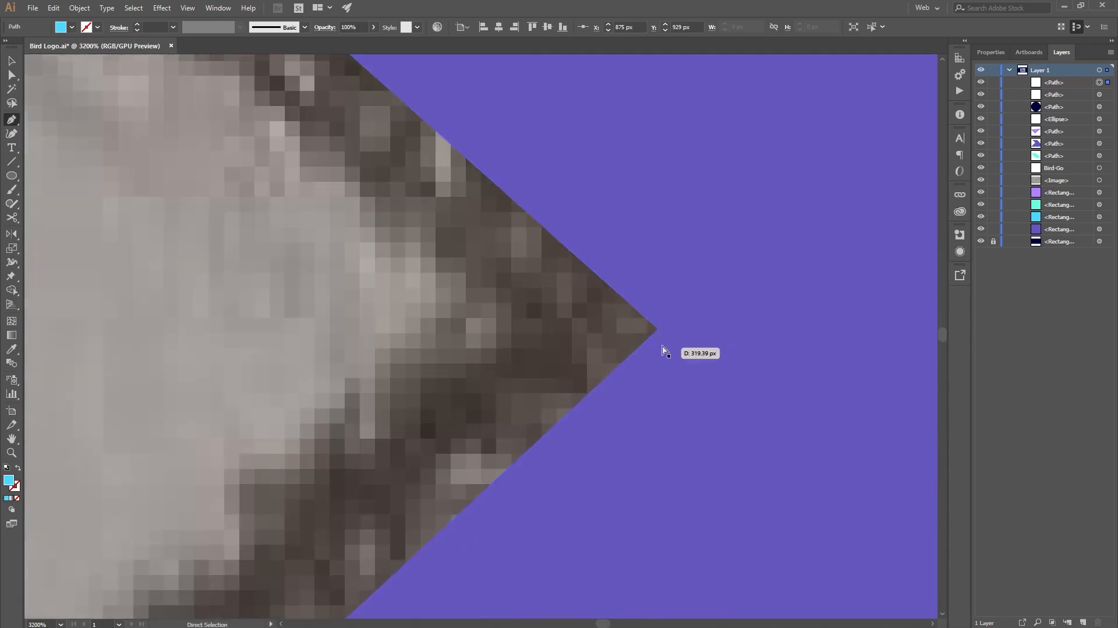
{"action": "left_click", "coordinate": [658, 330]}
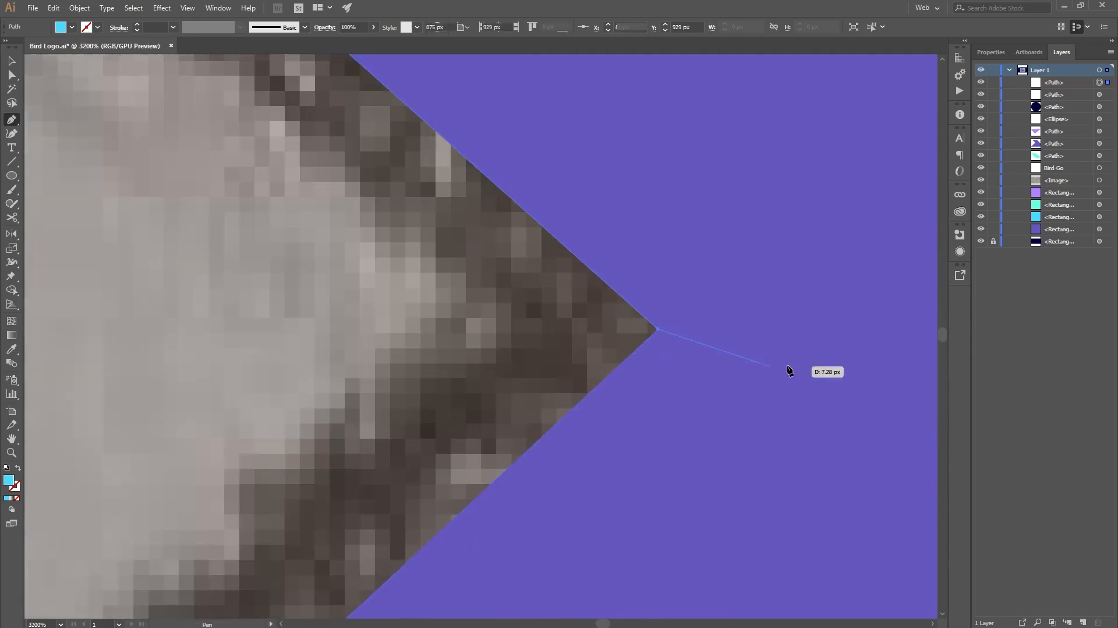
{"action": "scroll", "coordinate": [715, 369], "scroll_direction": "down", "scroll_amount": 9}
{"action": "scroll", "coordinate": [709, 369], "scroll_direction": "right", "scroll_amount": 1}
{"action": "scroll", "coordinate": [649, 429], "scroll_direction": "down", "scroll_amount": 3}
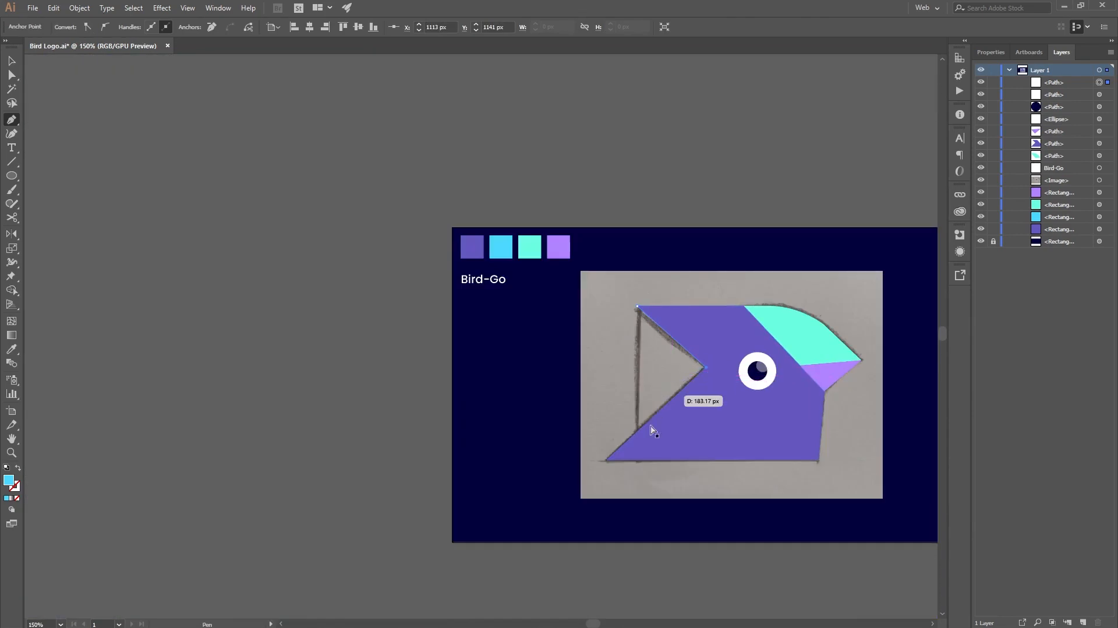
{"action": "scroll", "coordinate": [627, 444], "scroll_direction": "up", "scroll_amount": 3}
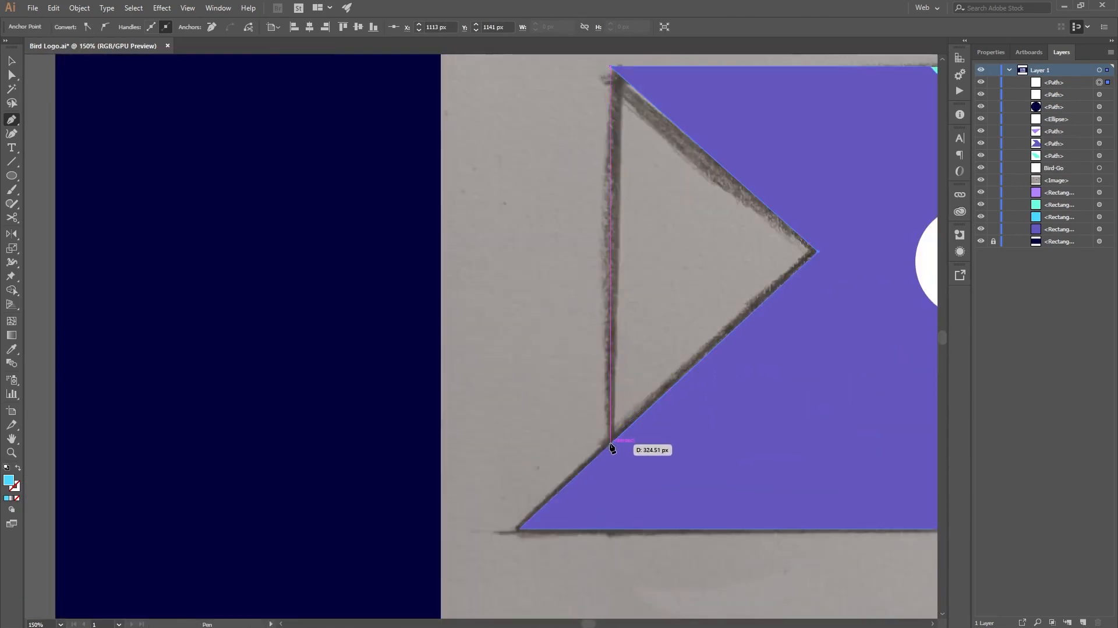
{"action": "left_click", "coordinate": [611, 444]}
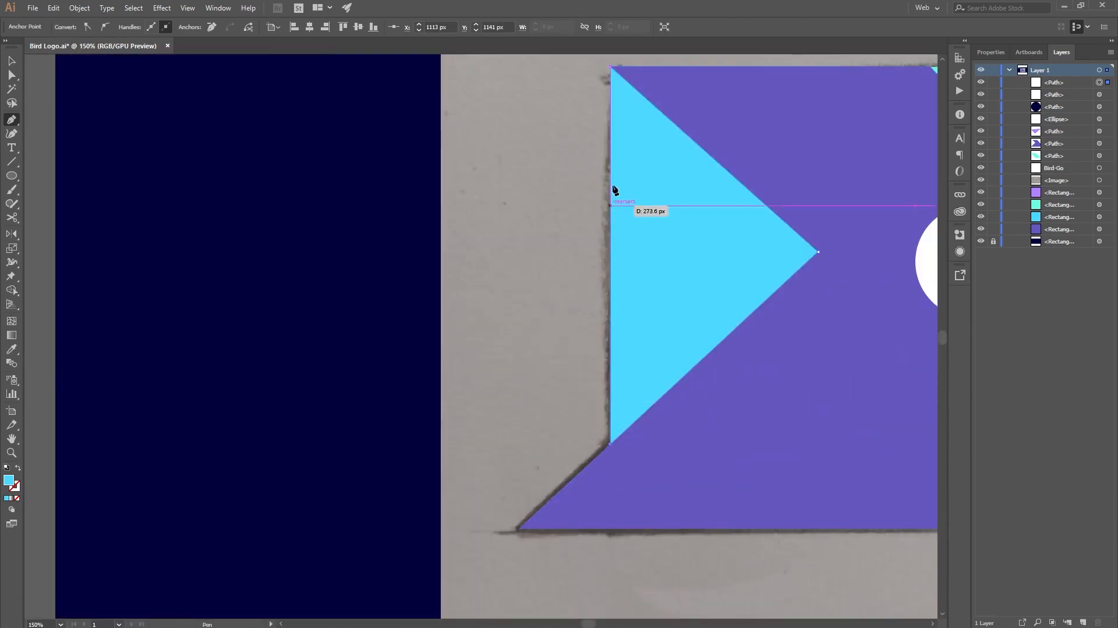
{"action": "left_click", "coordinate": [612, 67]}
{"action": "scroll", "coordinate": [641, 229], "scroll_direction": "down", "scroll_amount": 2}
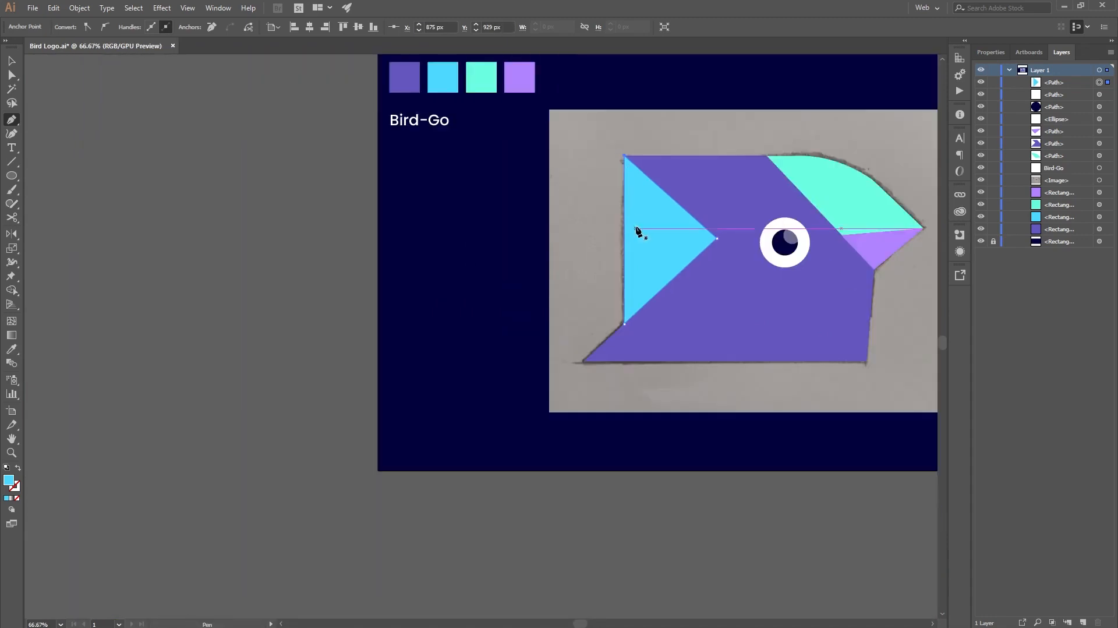
Step: Lock and hide the traced sketch image, and deselect the triangle
{"action": "scroll", "coordinate": [699, 270], "scroll_direction": "up", "scroll_amount": 1}
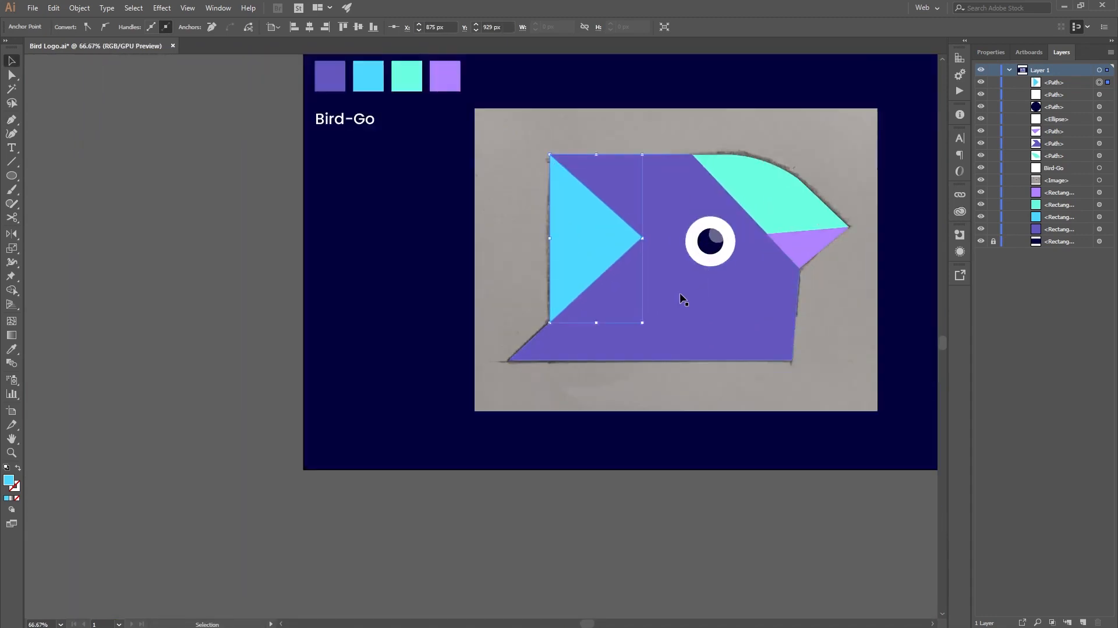
{"action": "scroll", "coordinate": [682, 300], "scroll_direction": "down", "scroll_amount": 1}
{"action": "scroll", "coordinate": [747, 307], "scroll_direction": "up", "scroll_amount": 2}
{"action": "scroll", "coordinate": [755, 365], "scroll_direction": "up", "scroll_amount": 1}
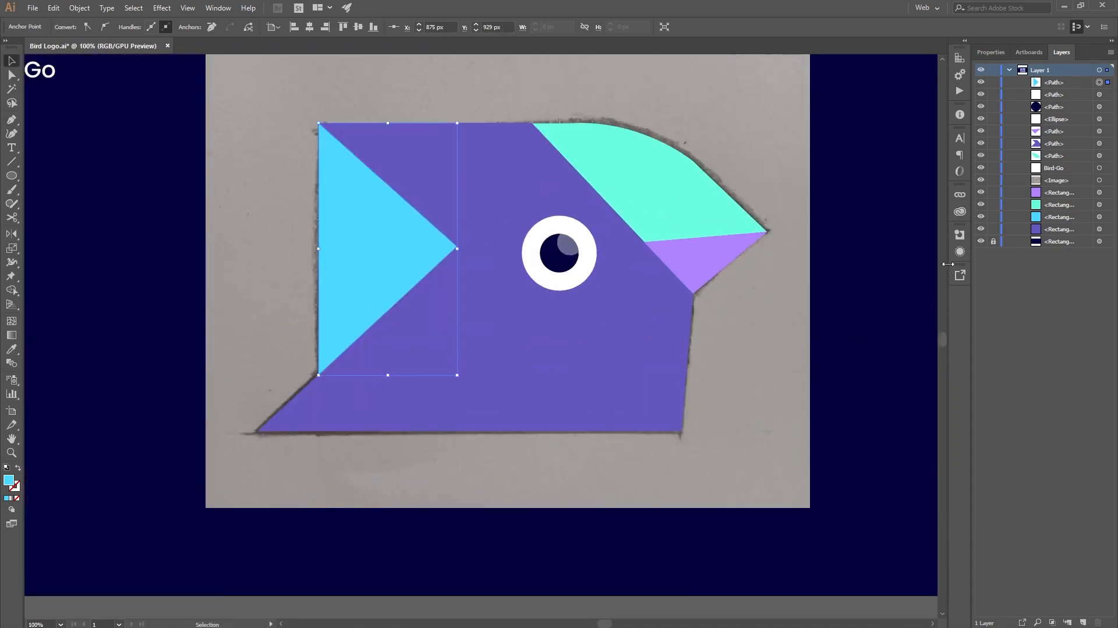
{"action": "left_click", "coordinate": [994, 182]}
{"action": "left_click", "coordinate": [981, 182]}
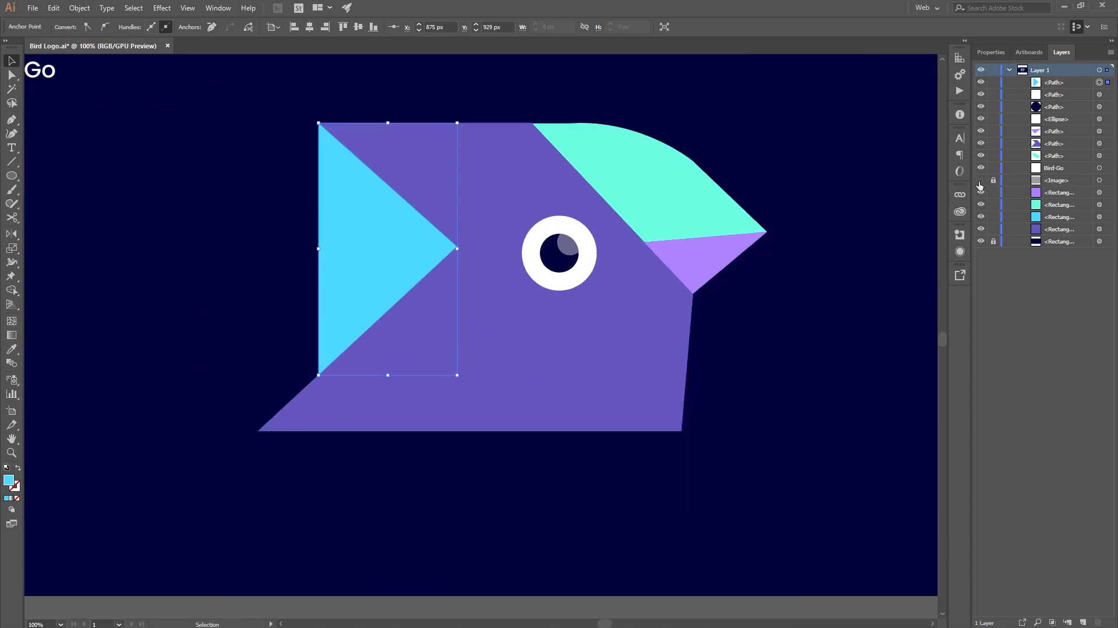
{"action": "scroll", "coordinate": [587, 292], "scroll_direction": "down", "scroll_amount": 1}
{"action": "left_click", "coordinate": [760, 396]}
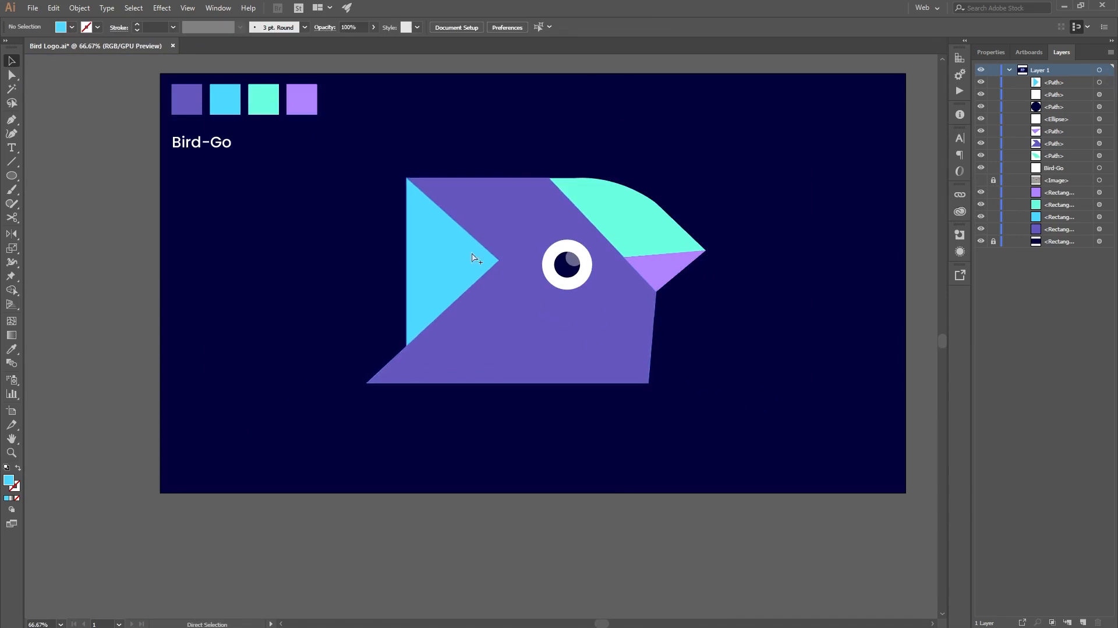
Step: Select all the bird head shapes, including the eye and beak, and group them
{"action": "scroll", "coordinate": [474, 265], "scroll_direction": "up", "scroll_amount": 1}
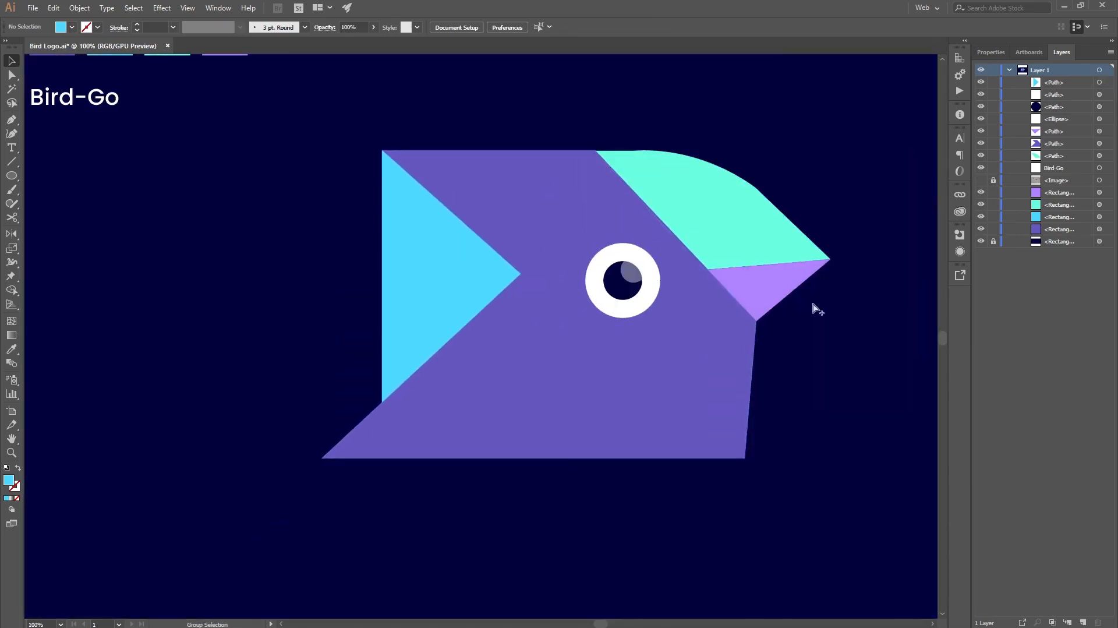
{"action": "scroll", "coordinate": [794, 320], "scroll_direction": "down", "scroll_amount": 1}
{"action": "scroll", "coordinate": [774, 273], "scroll_direction": "up", "scroll_amount": 4}
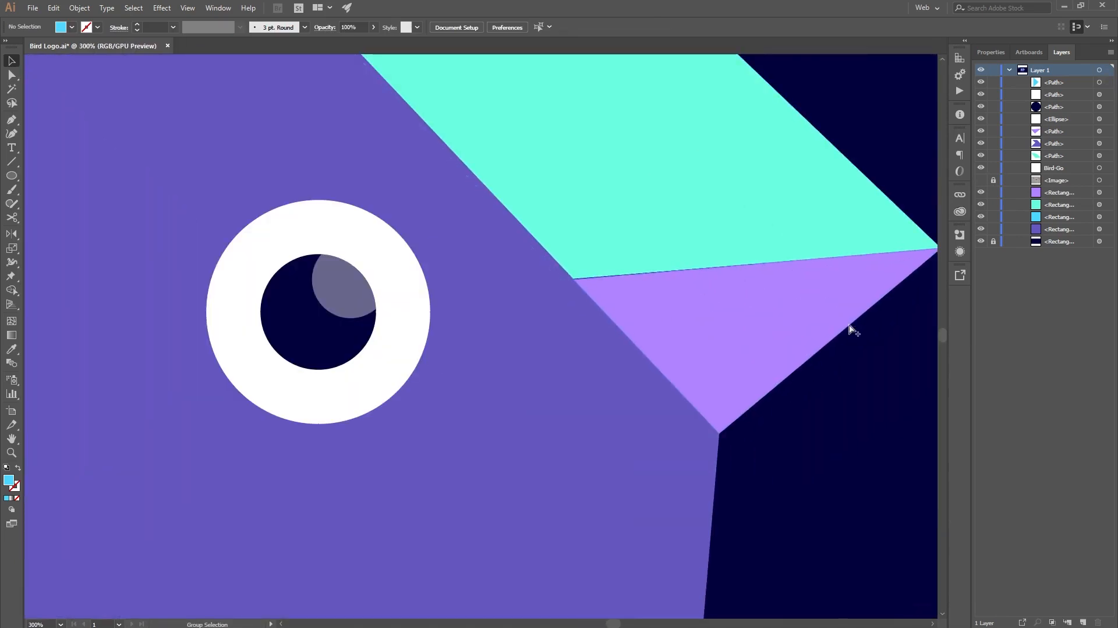
{"action": "scroll", "coordinate": [847, 325], "scroll_direction": "down", "scroll_amount": 4}
{"action": "left_click_drag", "start_coordinate": [864, 443], "coordinate": [701, 453]}
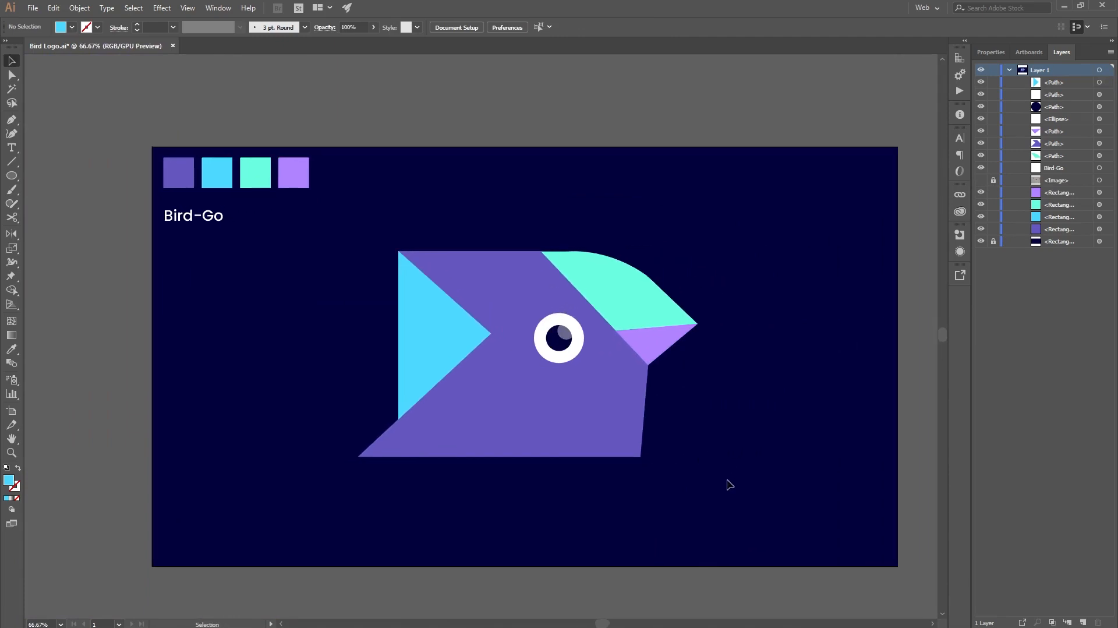
{"action": "left_click_drag", "start_coordinate": [773, 499], "coordinate": [326, 222]}
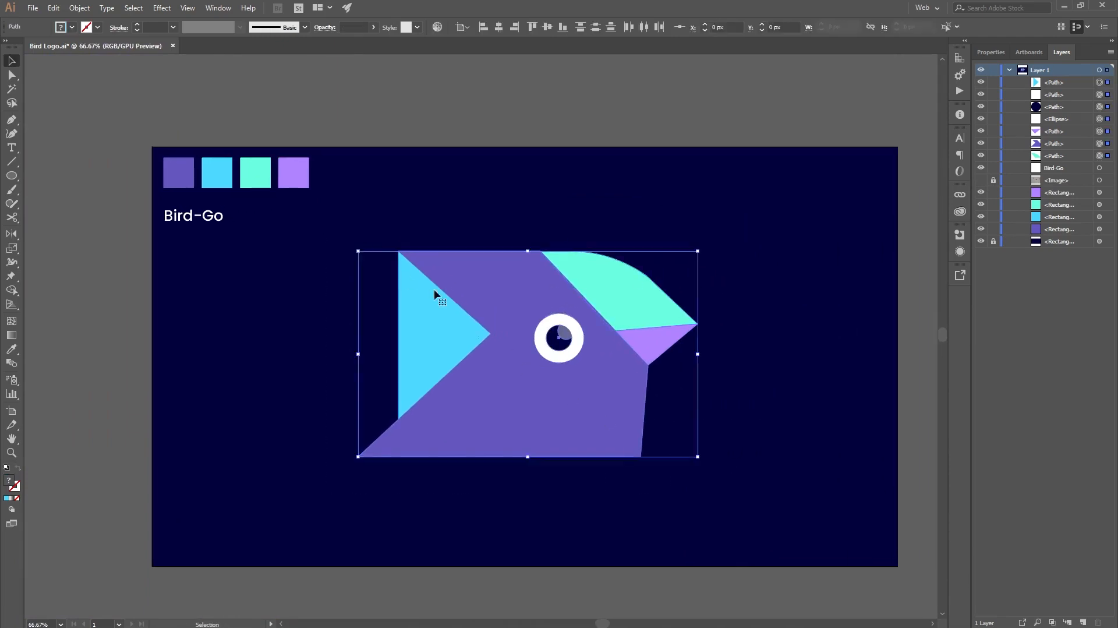
{"action": "key", "text": "a"}
{"action": "key", "text": "ctrl+g"}
{"action": "key", "text": "v"}
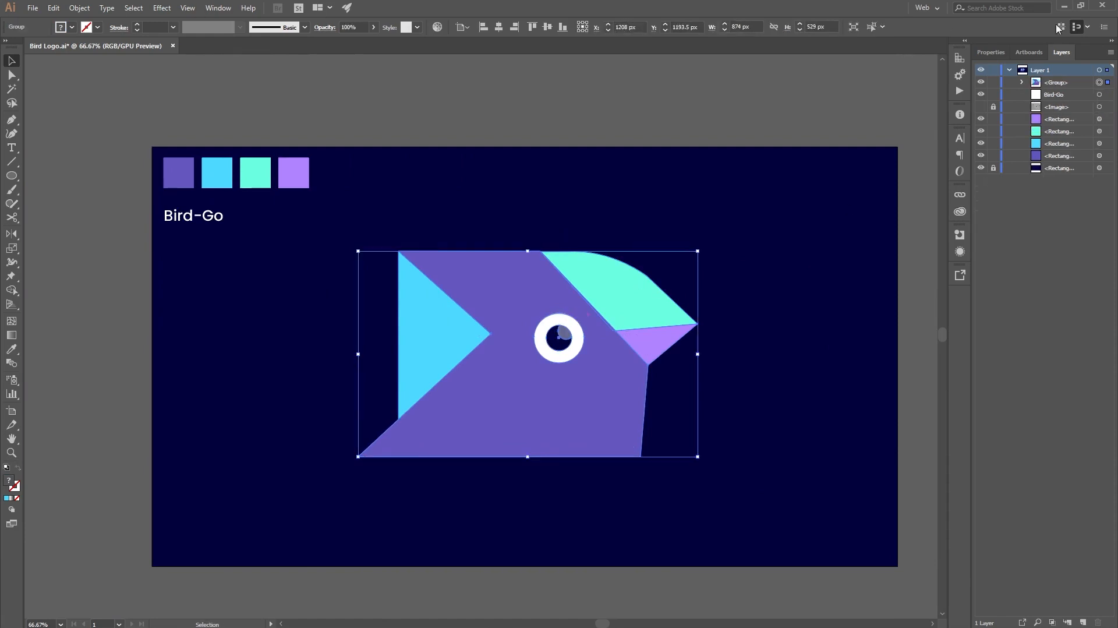
Step: Scale the bird group proportionally to a height of 360 px, move it to the artboard's left half, and deselect it
{"action": "left_click", "coordinate": [992, 52]}
{"action": "left_click", "coordinate": [1098, 112]}
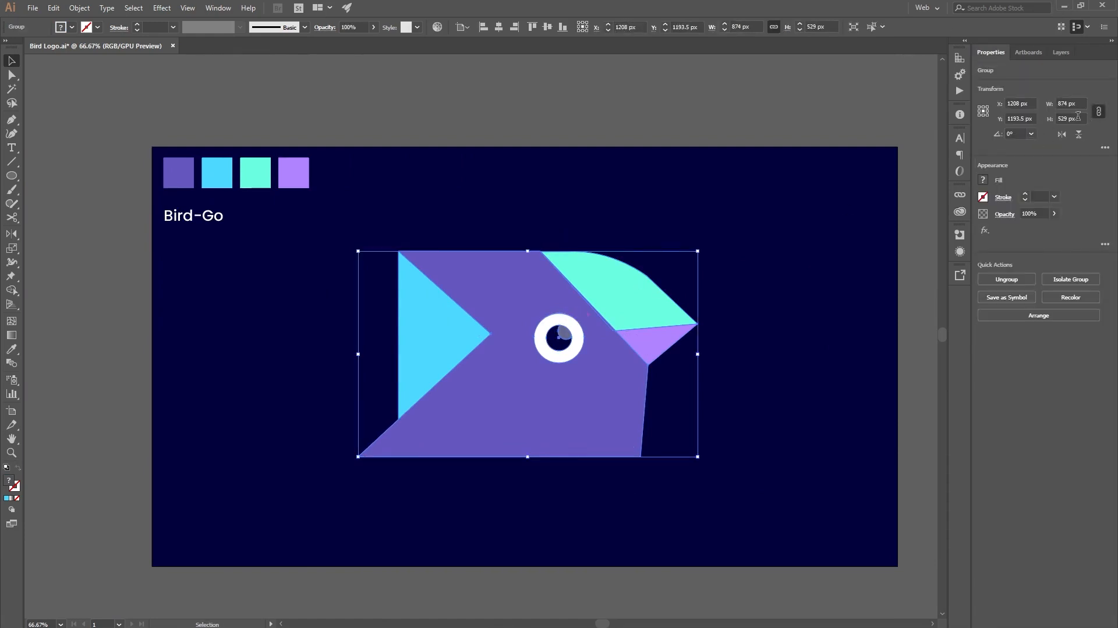
{"action": "type", "text": "360"}
{"action": "key", "text": "Return"}
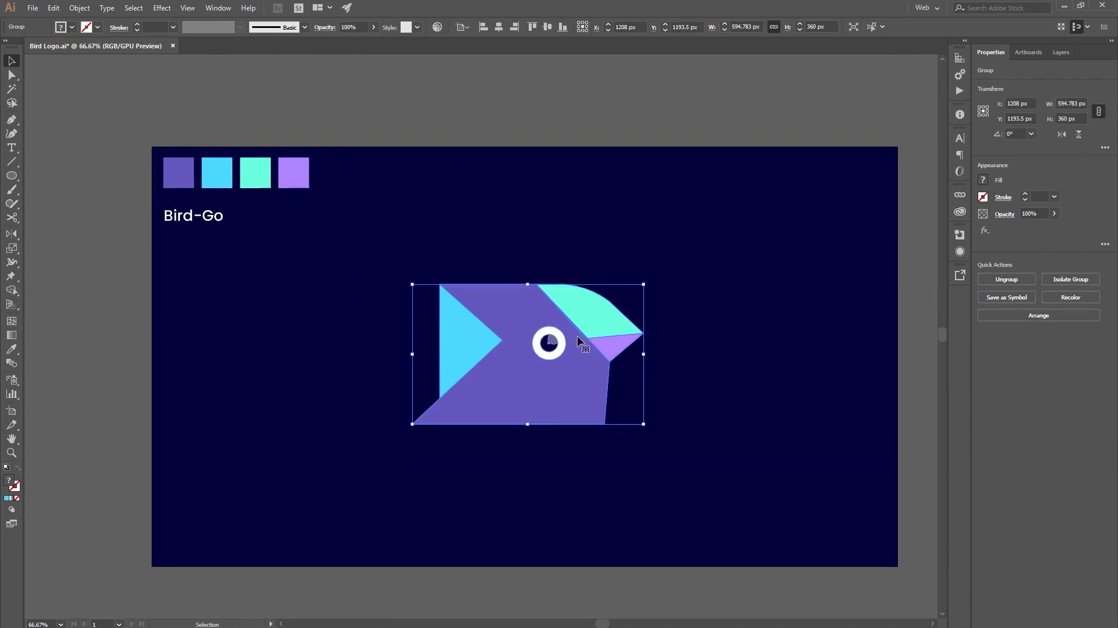
{"action": "left_click_drag", "start_coordinate": [567, 372], "coordinate": [385, 373]}
{"action": "left_click", "coordinate": [536, 449]}
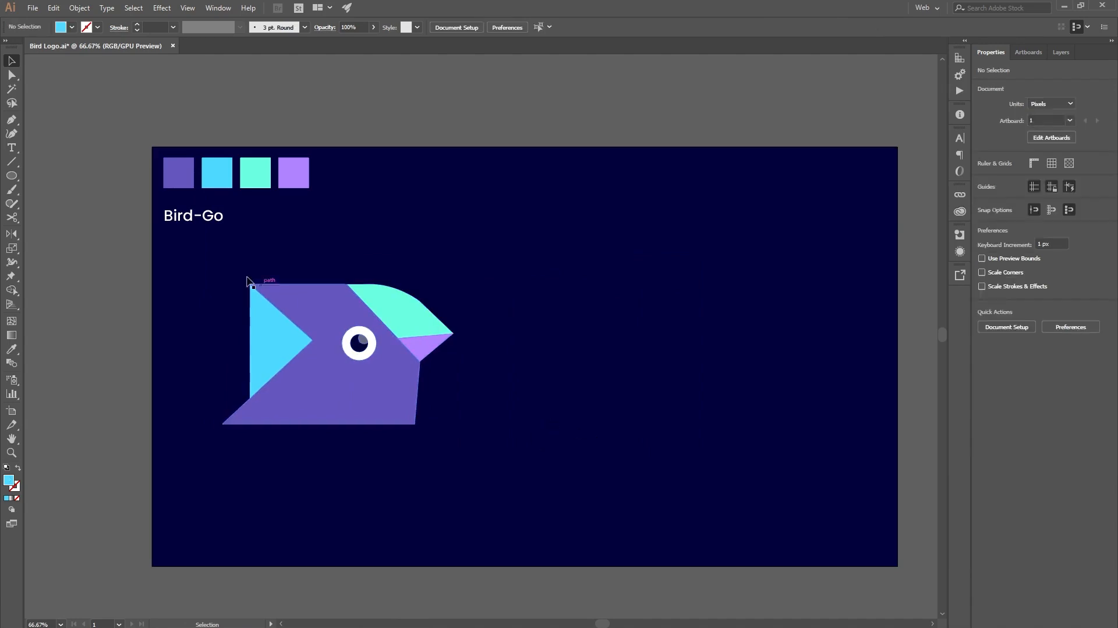
Step: Copy the Bird-Go text under the swatches and paste the copy in the empty area to the right of the bird head
{"action": "left_click", "coordinate": [213, 227]}
{"action": "key", "text": "v"}
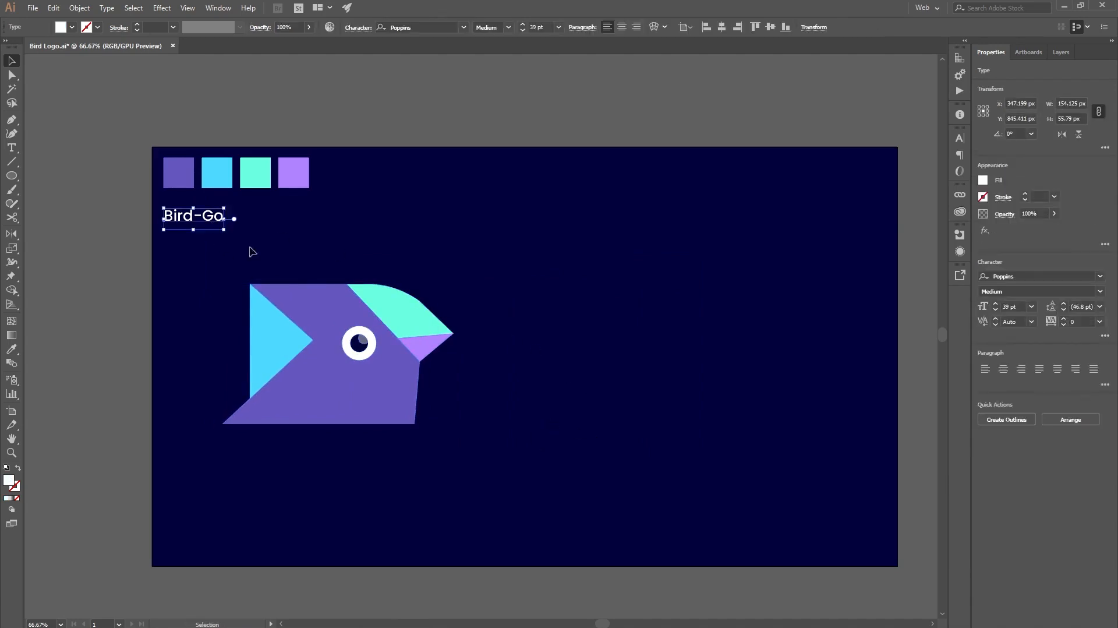
{"action": "left_click", "coordinate": [563, 405]}
{"action": "scroll", "coordinate": [604, 388], "scroll_direction": "up", "scroll_amount": 2}
{"action": "type", "text": "Bird-Go"}
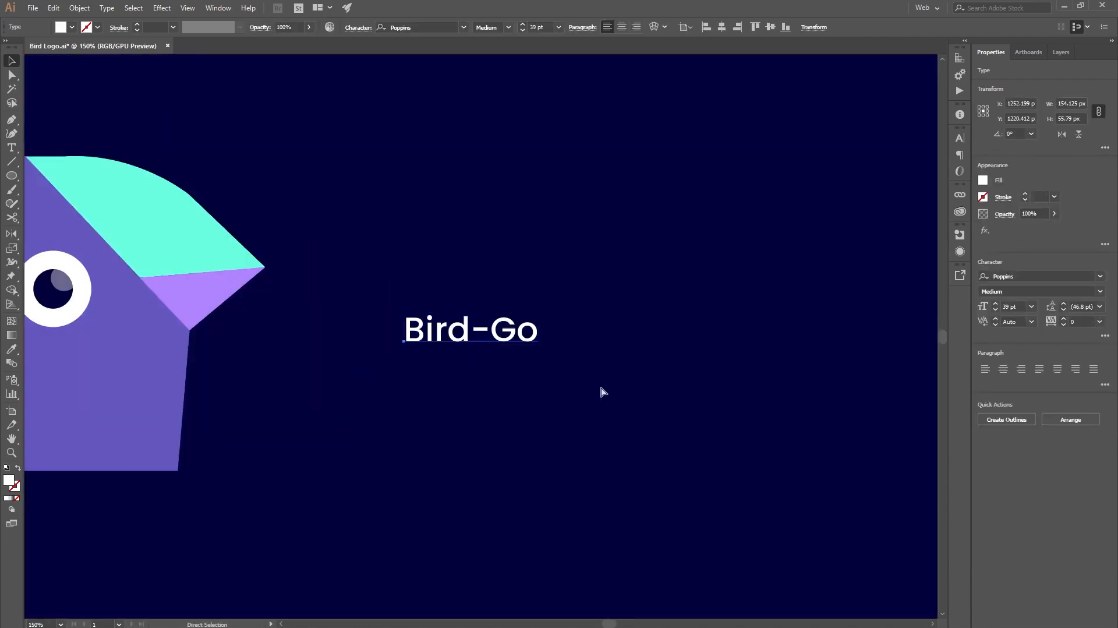
{"action": "scroll", "coordinate": [603, 389], "scroll_direction": "down", "scroll_amount": 2}
Step: Set the font of the pasted Bird-Go text to Montserrat SemiBold
{"action": "left_click", "coordinate": [1029, 277]}
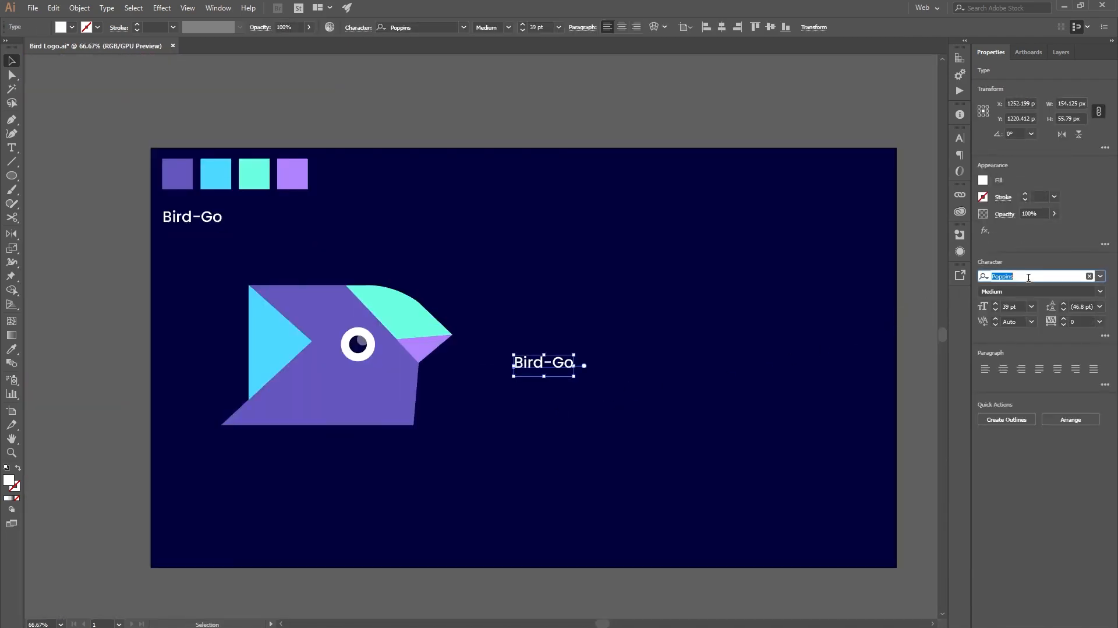
{"action": "type", "text": "m"}
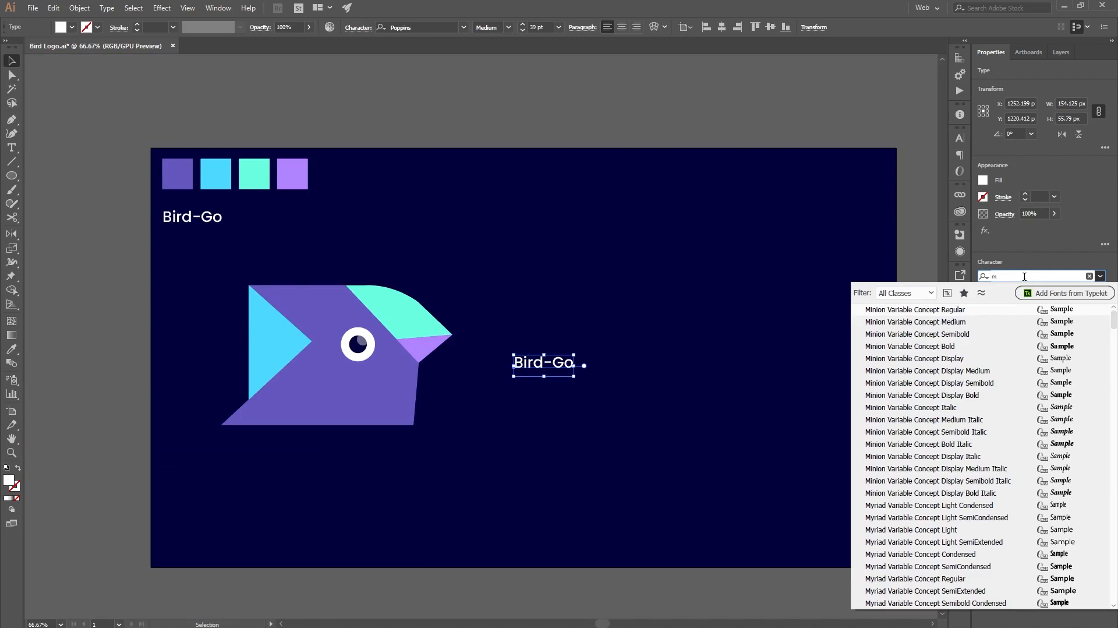
{"action": "type", "text": "o"}
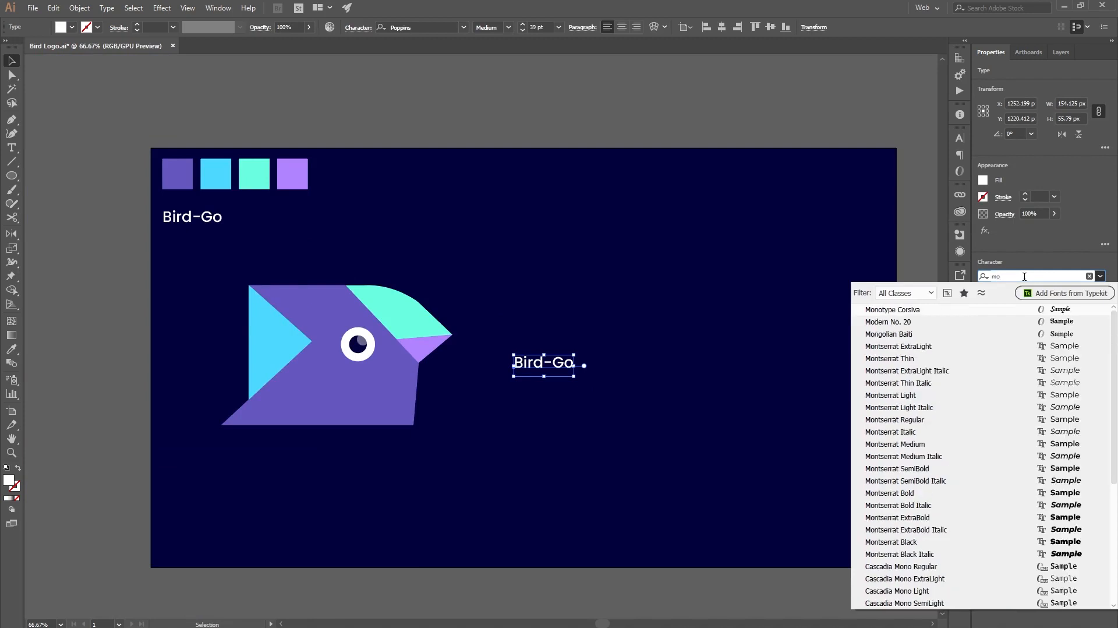
{"action": "left_click", "coordinate": [925, 477]}
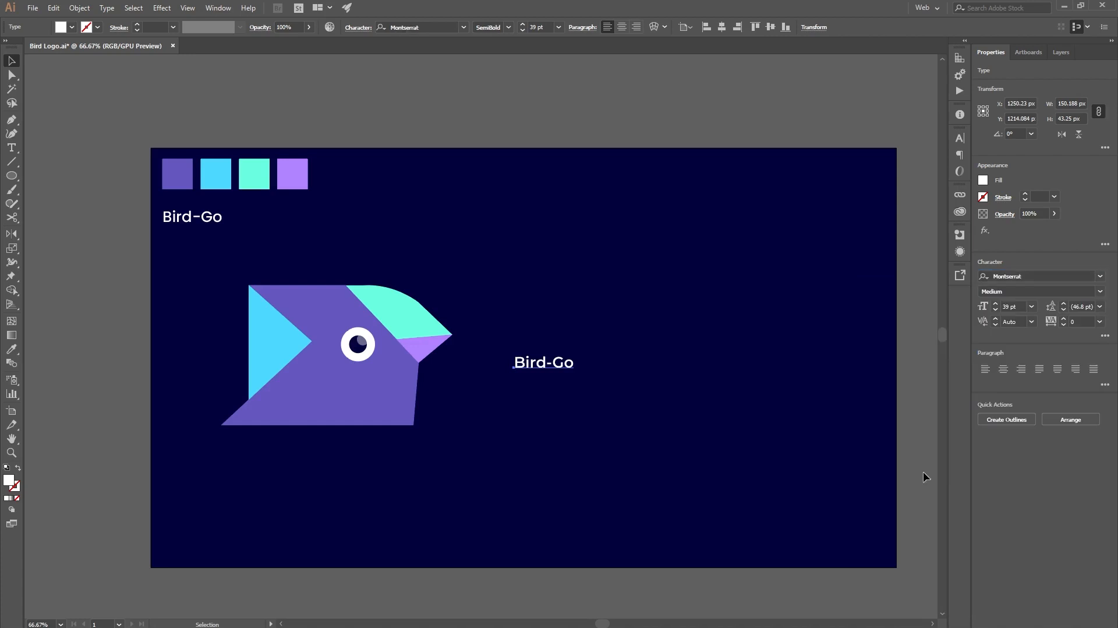
Step: Set the font size of the pasted Bird-Go text to 120 pt and deselect it
{"action": "left_click", "coordinate": [1014, 307]}
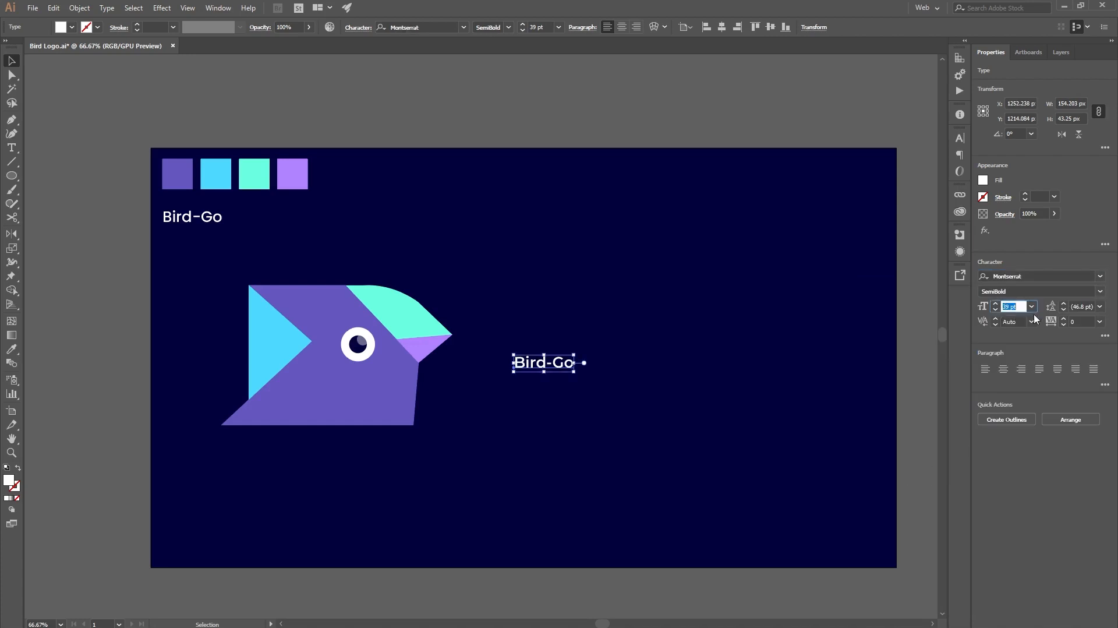
{"action": "type", "text": "120"}
{"action": "key", "text": "Return"}
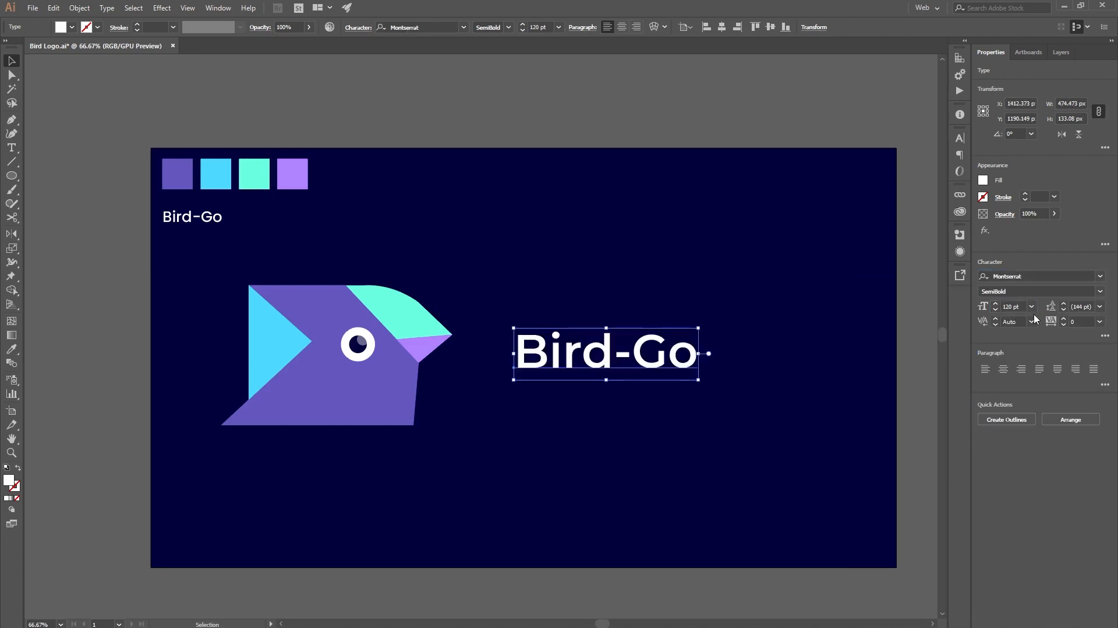
{"action": "left_click", "coordinate": [535, 404]}
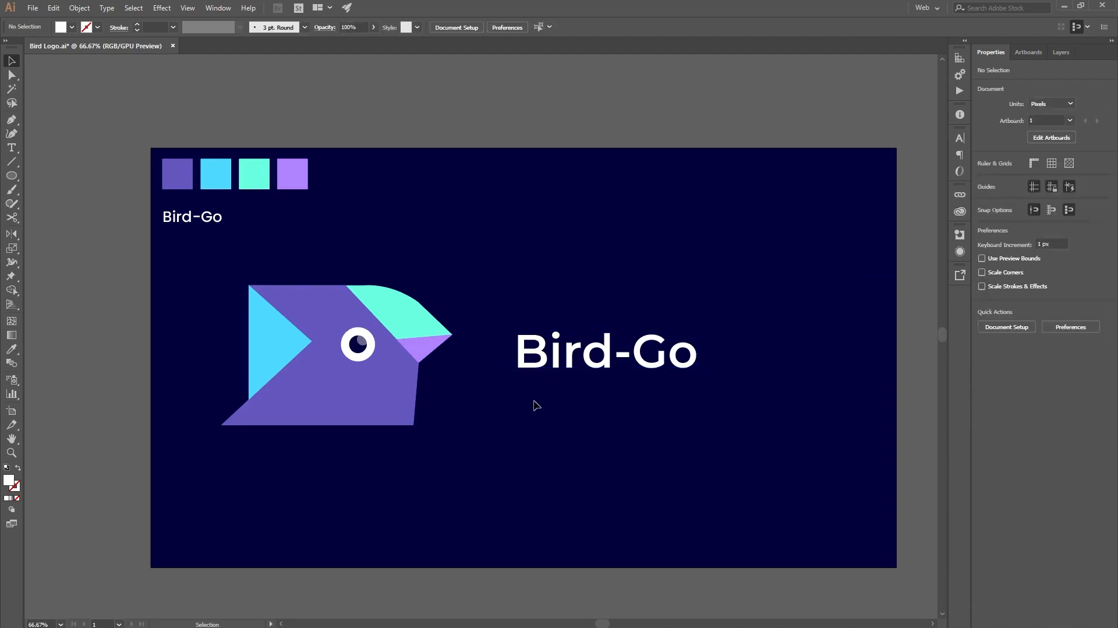
Step: Set the font size of the large Bird-Go text beside the bird to 220 pt and deselect it
{"action": "left_click", "coordinate": [390, 334]}
{"action": "left_click", "coordinate": [662, 369]}
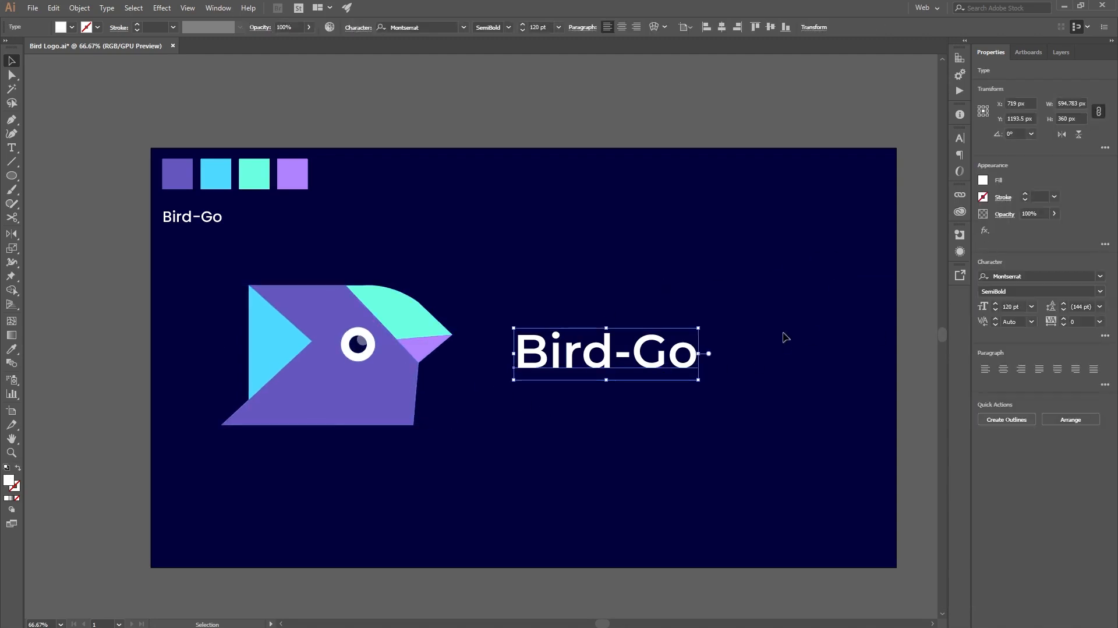
{"action": "left_click", "coordinate": [1014, 307]}
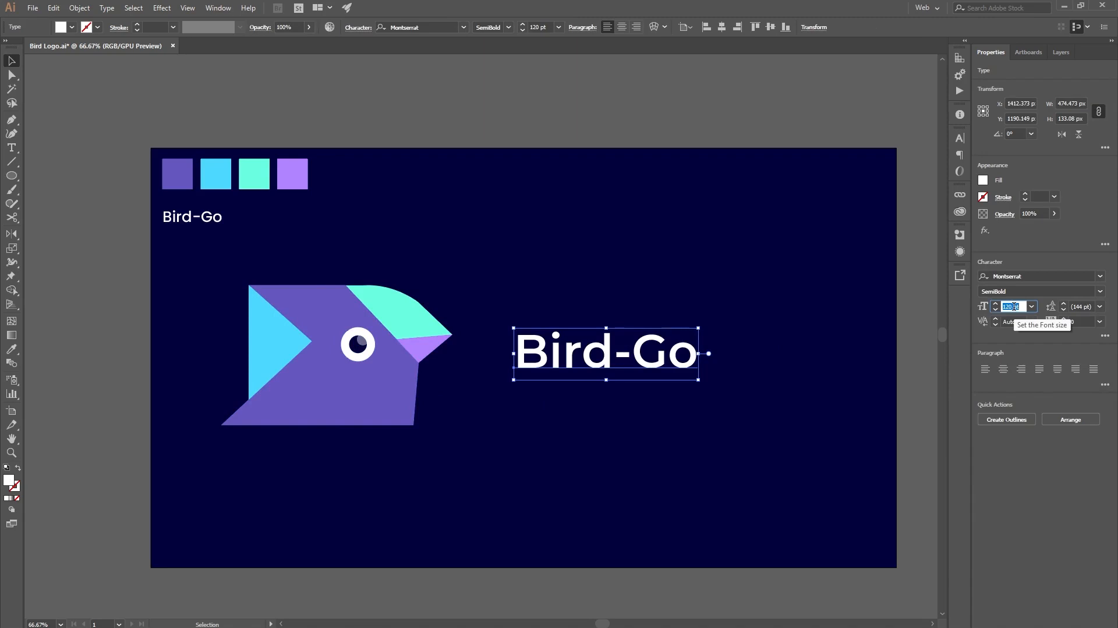
{"action": "type", "text": "220"}
{"action": "key", "text": "Return"}
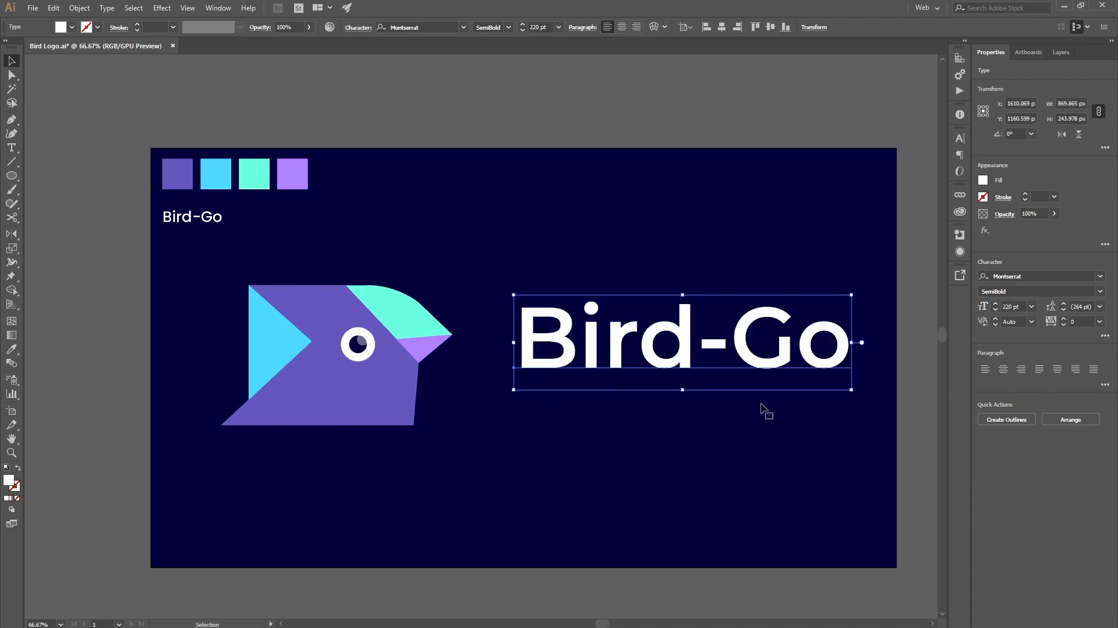
{"action": "left_click", "coordinate": [695, 473]}
Step: Move the large Bird-Go text slightly down and closer to the bird head, and deselect it
{"action": "scroll", "coordinate": [693, 473], "scroll_direction": "up", "scroll_amount": 1}
{"action": "scroll", "coordinate": [710, 470], "scroll_direction": "down", "scroll_amount": 1}
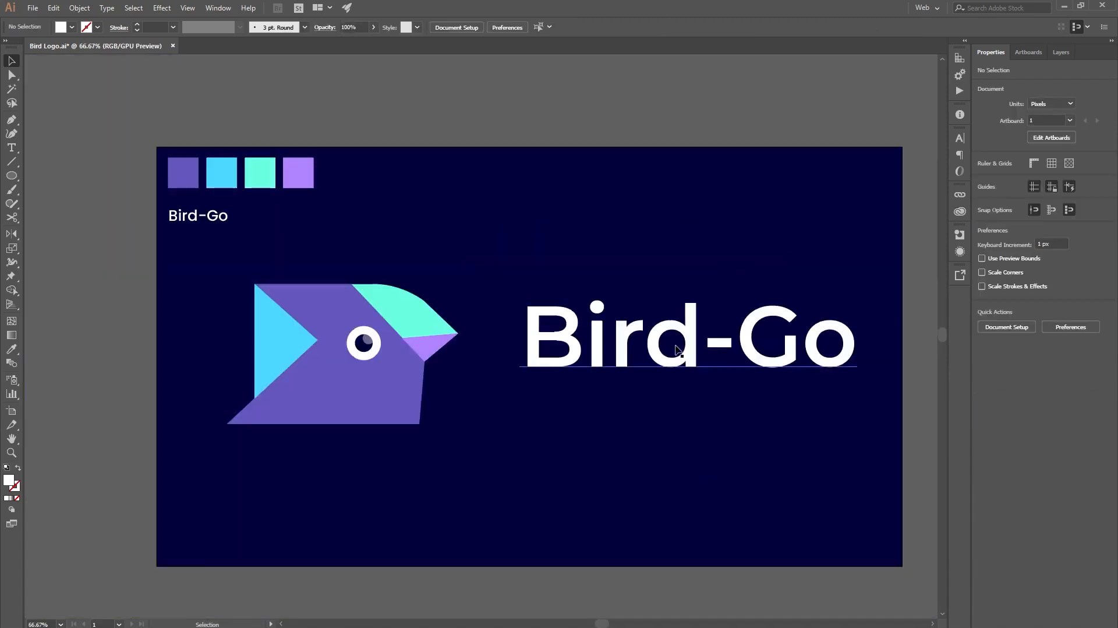
{"action": "left_click_drag", "start_coordinate": [739, 362], "coordinate": [720, 381]}
{"action": "left_click", "coordinate": [619, 477]}
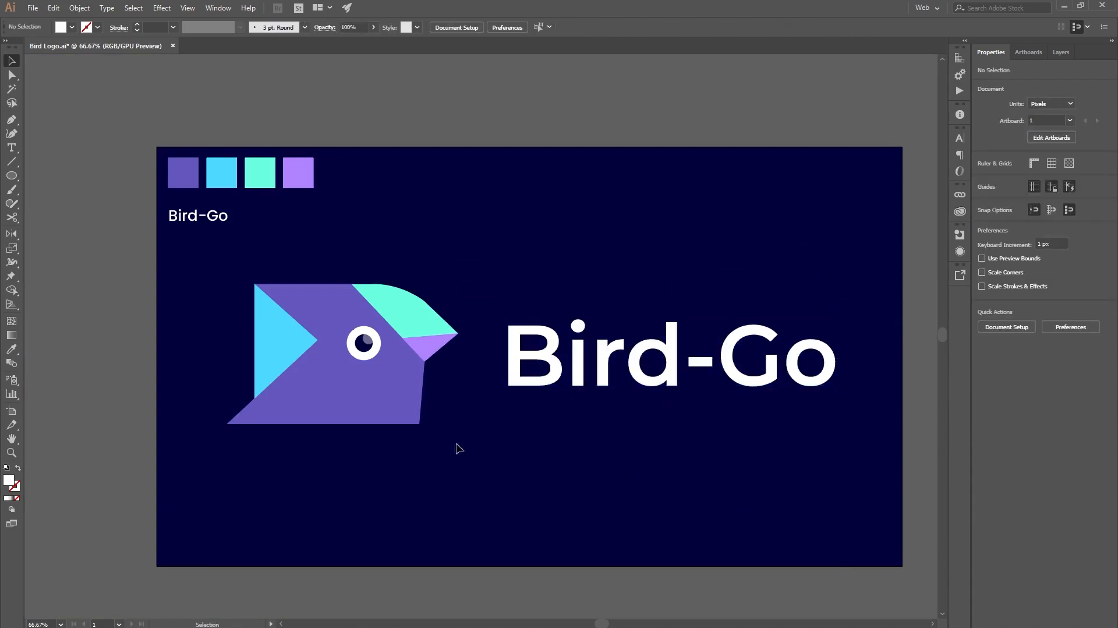
Step: Move the bird head and the large Bird-Go text together about 53 px to the left and deselect them
{"action": "left_click_drag", "start_coordinate": [475, 449], "coordinate": [212, 262]}
{"action": "key", "text": "a"}
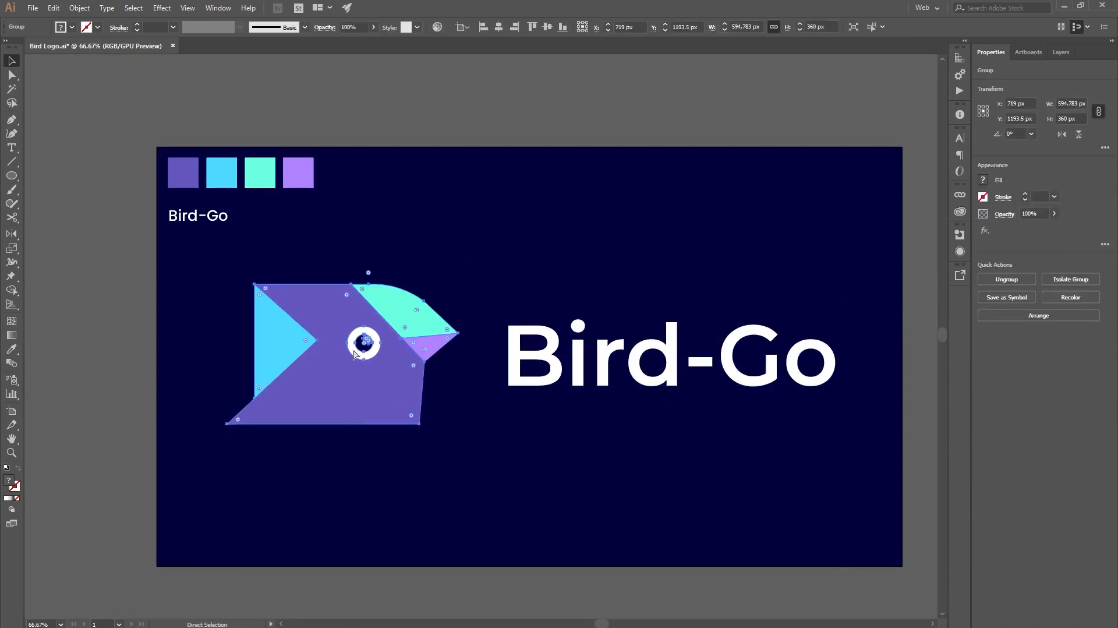
{"action": "key", "text": "v"}
{"action": "left_click", "coordinate": [542, 458]}
{"action": "left_click", "coordinate": [380, 354]}
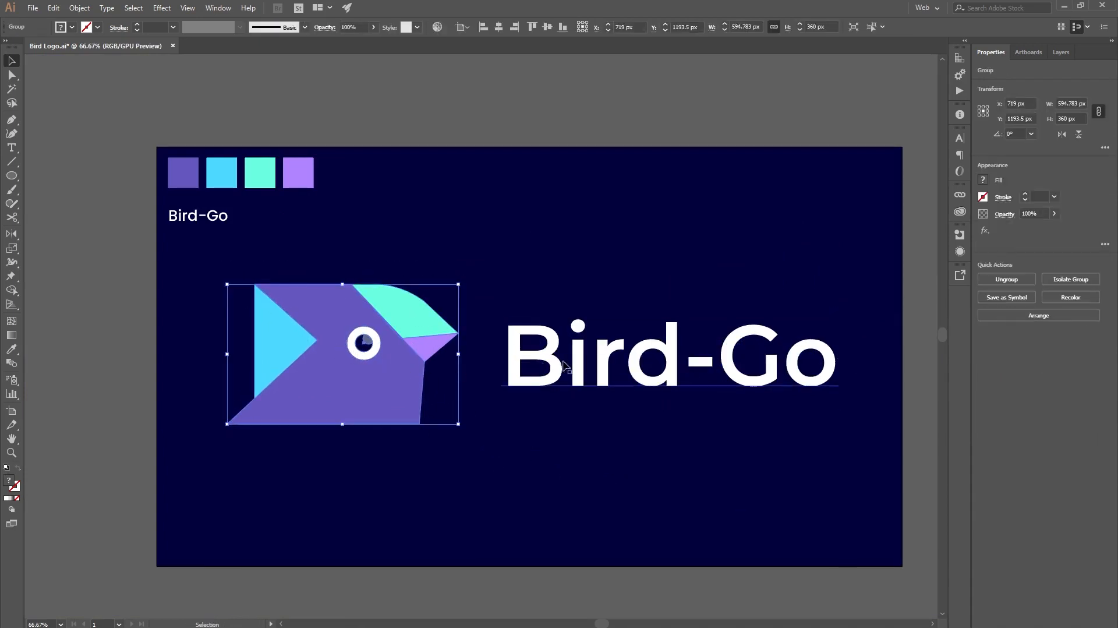
{"action": "left_click", "coordinate": [597, 374], "text": "shift"}
{"action": "left_click_drag", "start_coordinate": [597, 374], "coordinate": [576, 375]}
{"action": "left_click", "coordinate": [540, 479]}
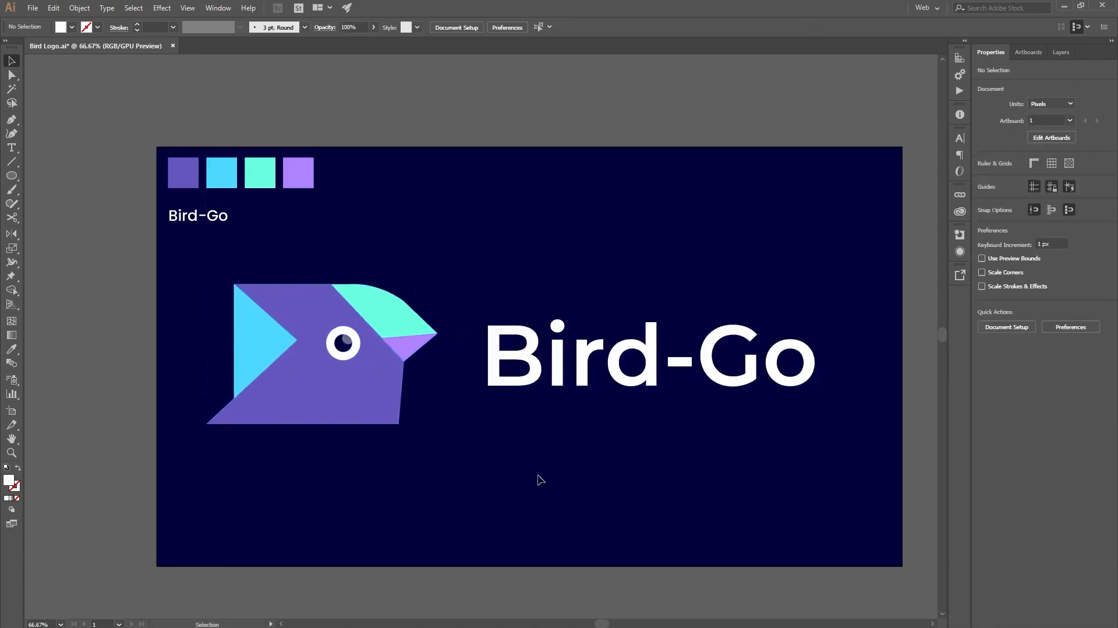
Step: Scale the bird head group proportionally to a height of 300 px
{"action": "left_click", "coordinate": [334, 377]}
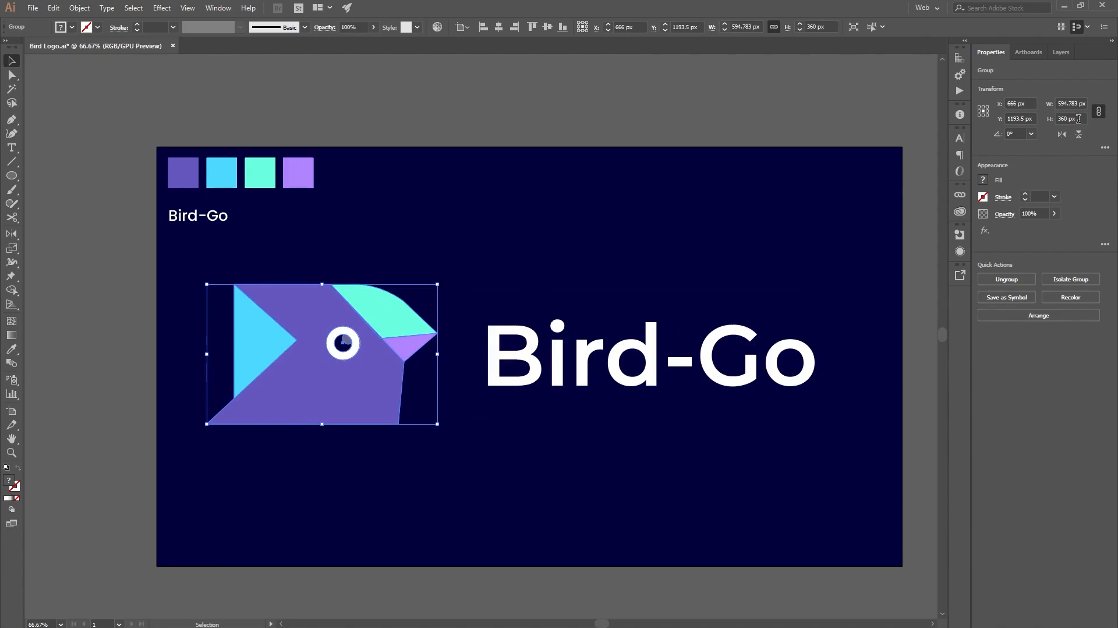
{"action": "type", "text": "300"}
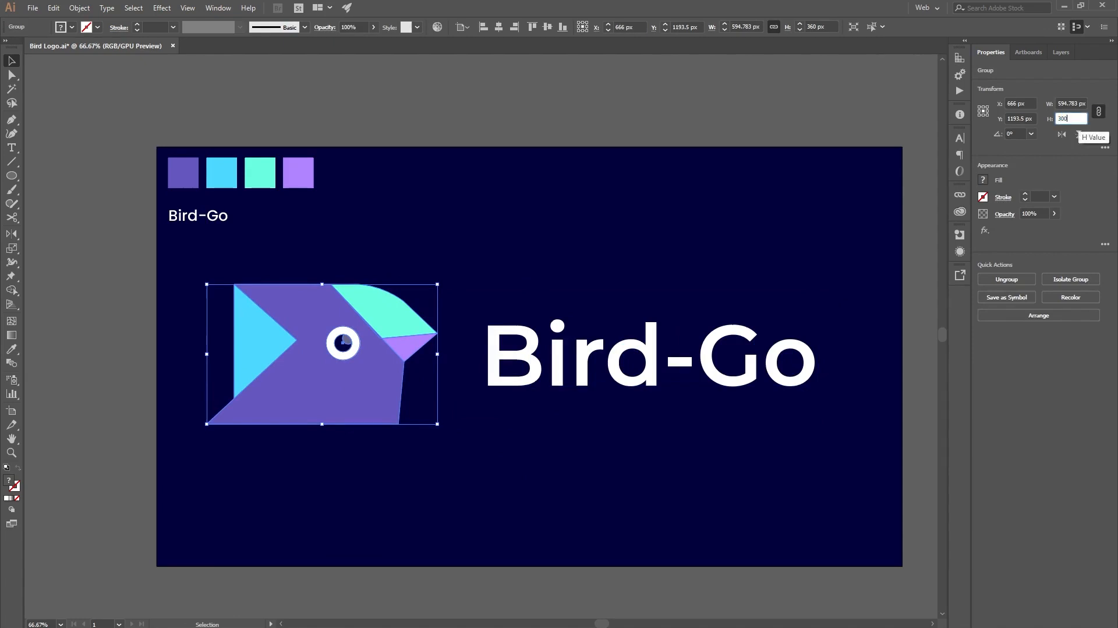
{"action": "key", "text": "Return"}
Step: Set the large Bird-Go text's font size to 180 pt and shift it slightly closer to the bird head
{"action": "left_click", "coordinate": [729, 357]}
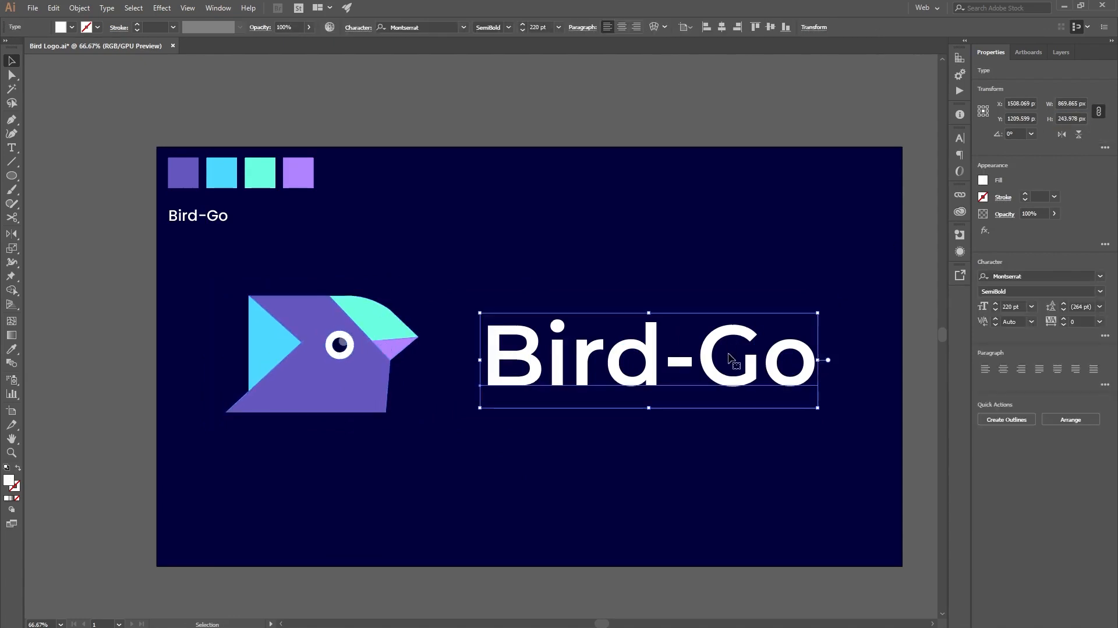
{"action": "left_click", "coordinate": [1011, 307]}
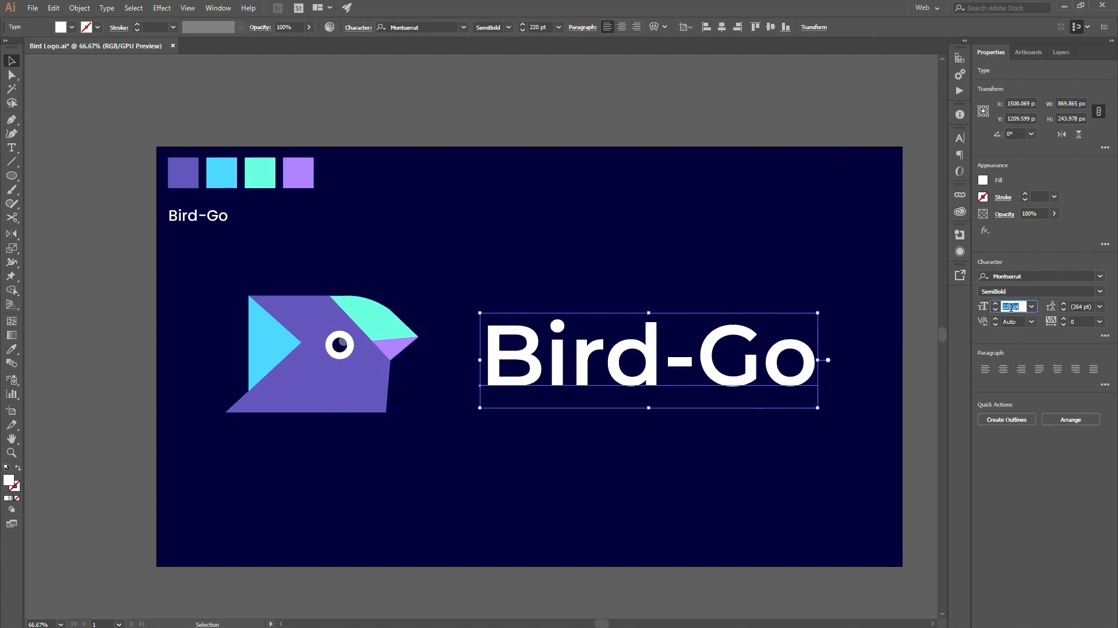
{"action": "type", "text": "180"}
{"action": "key", "text": "Return"}
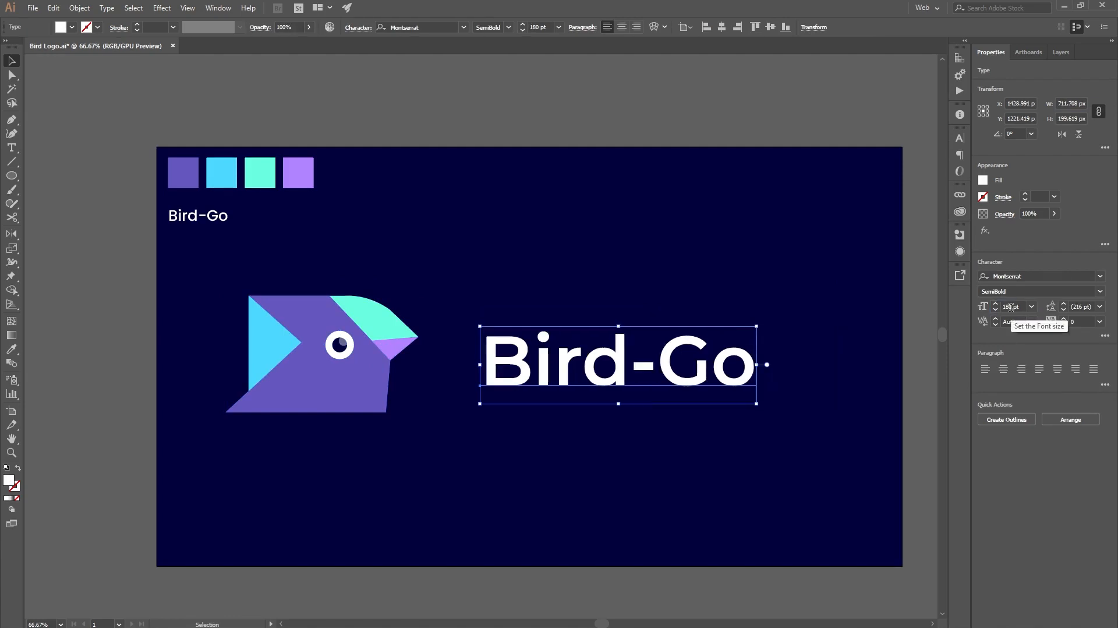
{"action": "left_click_drag", "start_coordinate": [676, 370], "coordinate": [662, 370]}
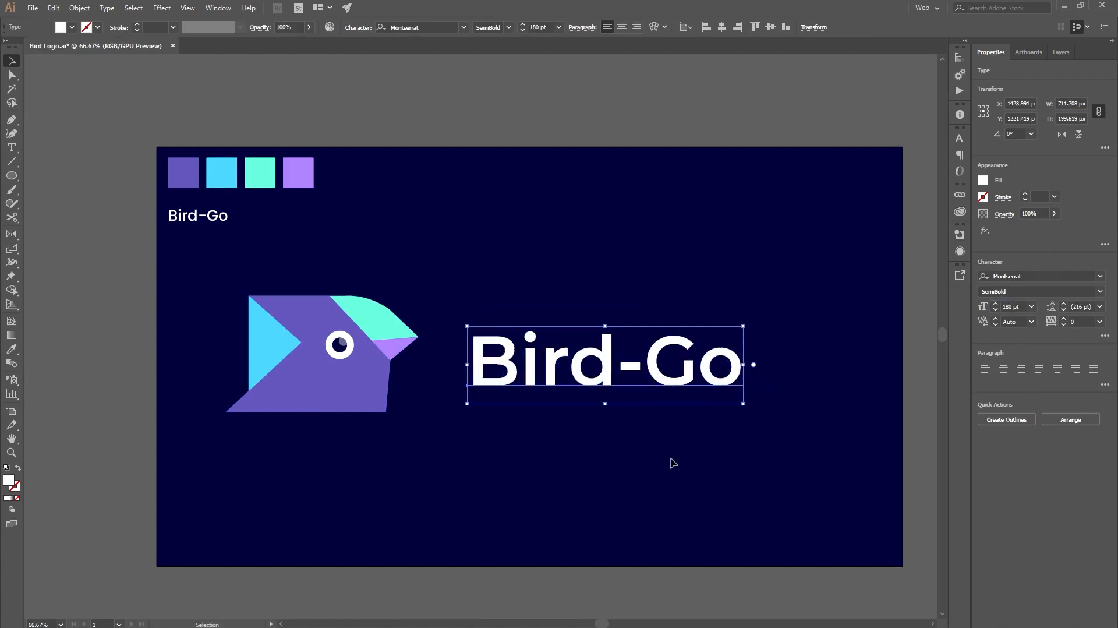
{"action": "left_click", "coordinate": [673, 463]}
Step: Align the bird head and the large Bird-Go text to their vertical centres and deselect them
{"action": "left_click_drag", "start_coordinate": [809, 469], "coordinate": [481, 412]}
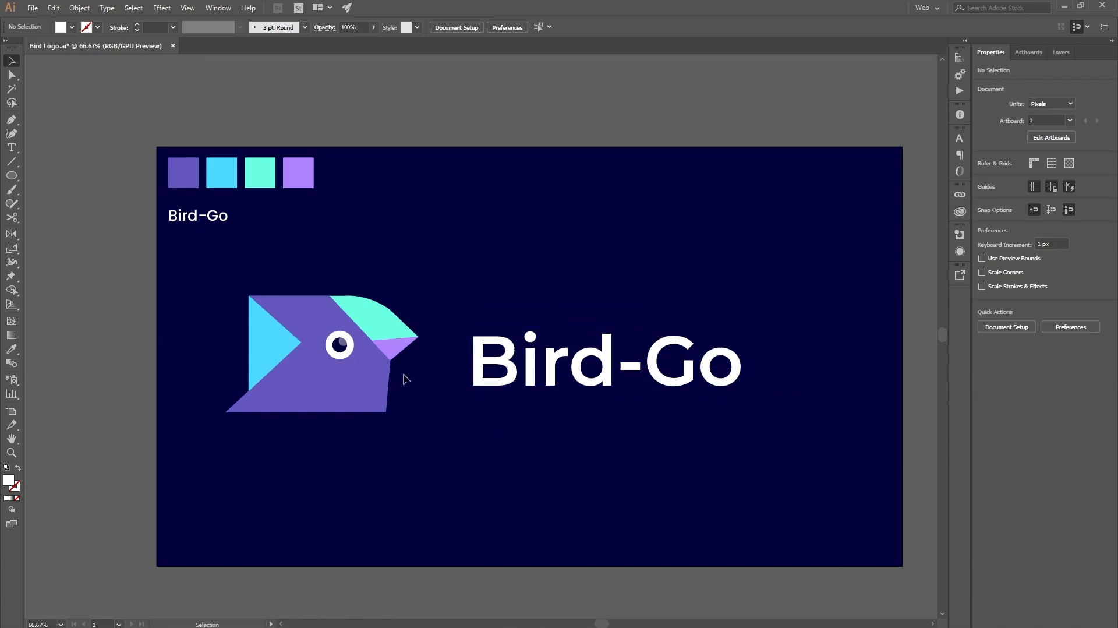
{"action": "left_click", "coordinate": [370, 387]}
{"action": "left_click", "coordinate": [619, 379], "text": "shift"}
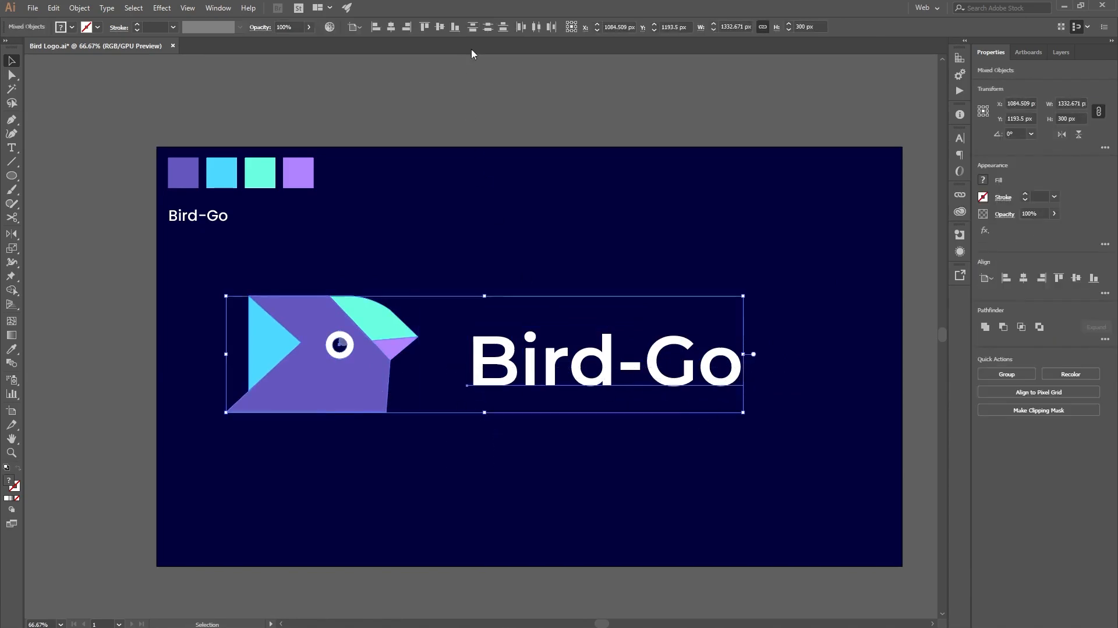
{"action": "left_click", "coordinate": [438, 28]}
{"action": "left_click", "coordinate": [571, 206]}
{"action": "scroll", "coordinate": [604, 496], "scroll_direction": "up", "scroll_amount": 1}
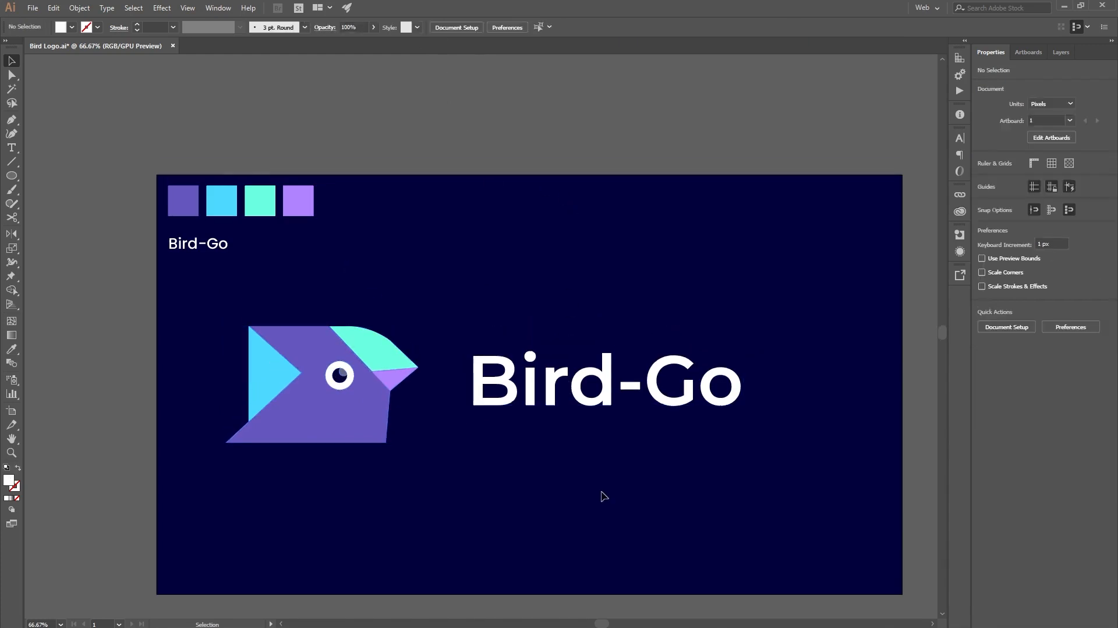
{"action": "scroll", "coordinate": [604, 496], "scroll_direction": "down", "scroll_amount": 1}
{"action": "left_click", "coordinate": [592, 359]}
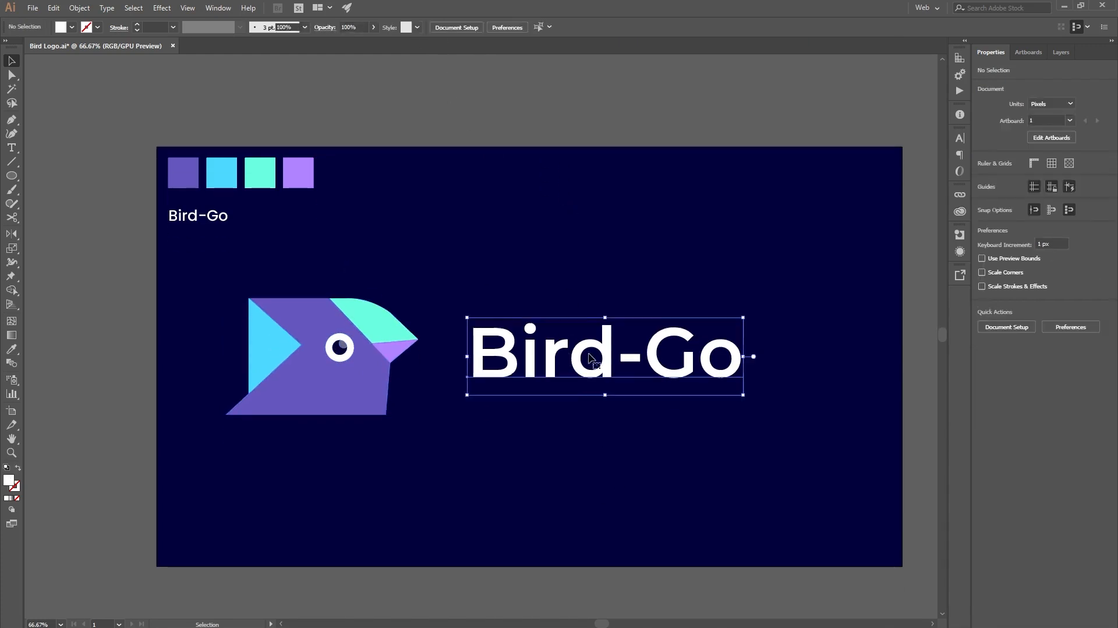
{"action": "left_click", "coordinate": [367, 392], "text": "shift"}
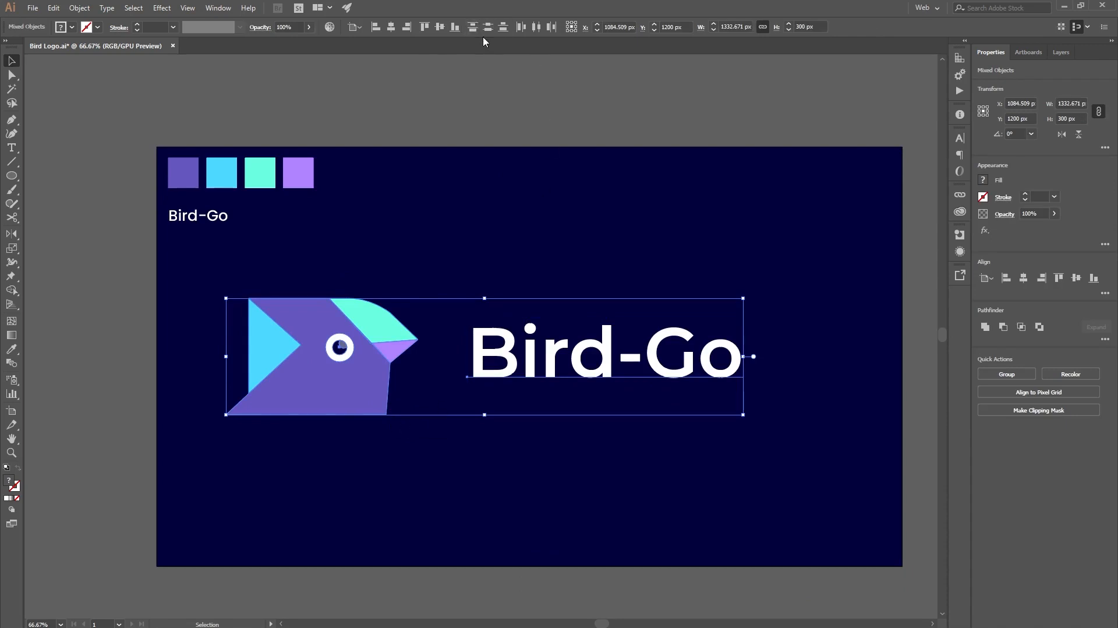
{"action": "left_click", "coordinate": [487, 249]}
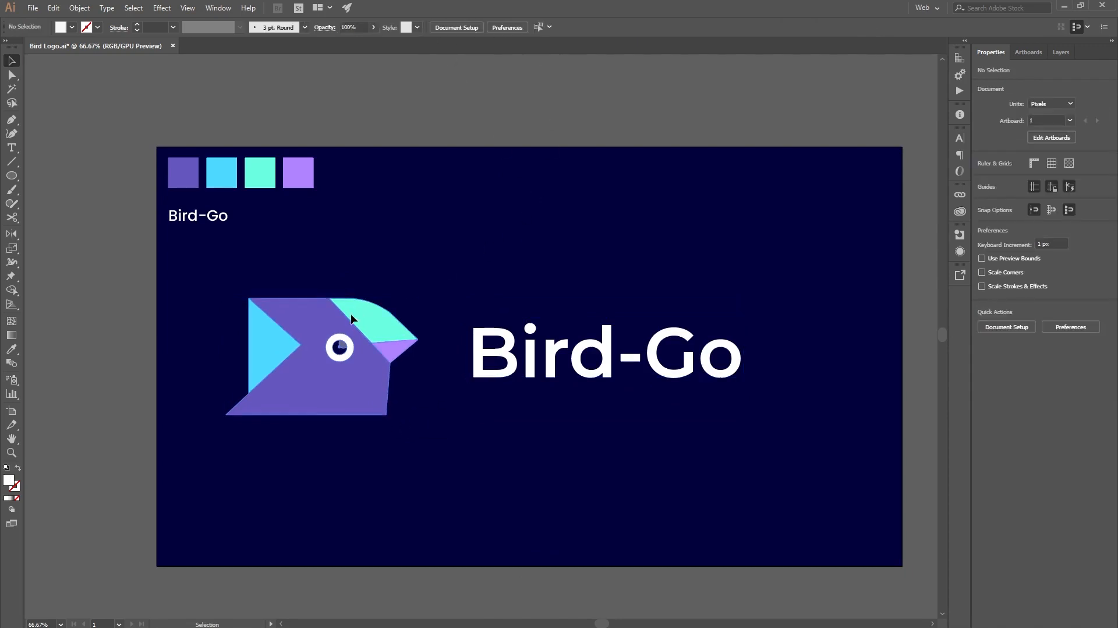
Step: Try moving the bird head about 27 px closer to the large Bird-Go text, and undo the move
{"action": "left_click", "coordinate": [355, 332]}
{"action": "left_click_drag", "start_coordinate": [355, 332], "coordinate": [365, 332]}
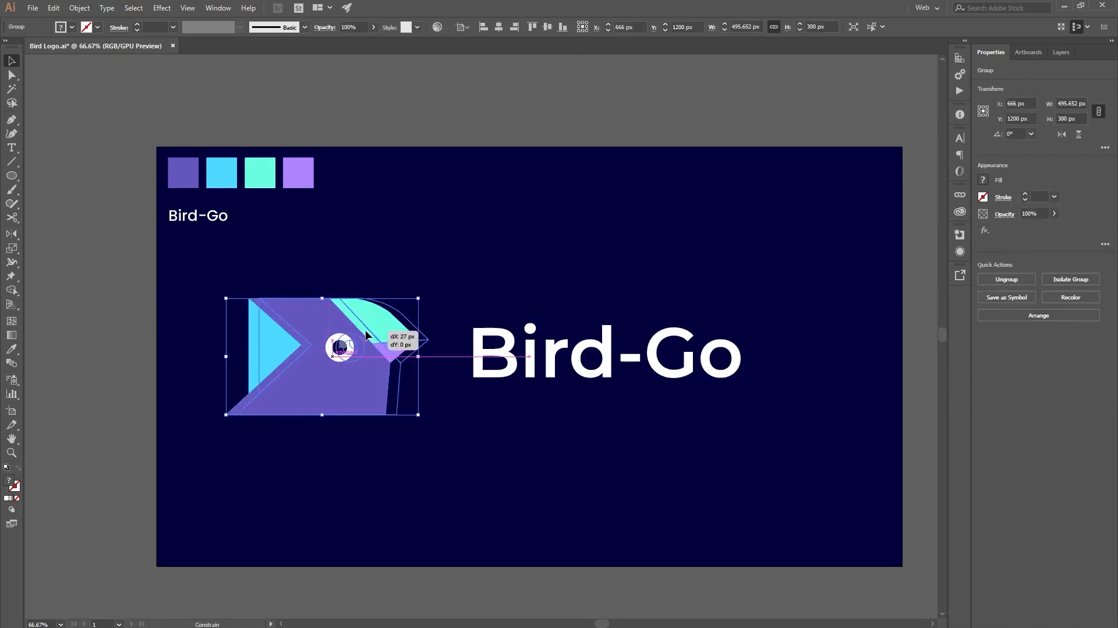
{"action": "left_click", "coordinate": [574, 489]}
{"action": "left_click", "coordinate": [571, 382]}
{"action": "left_click", "coordinate": [518, 382]}
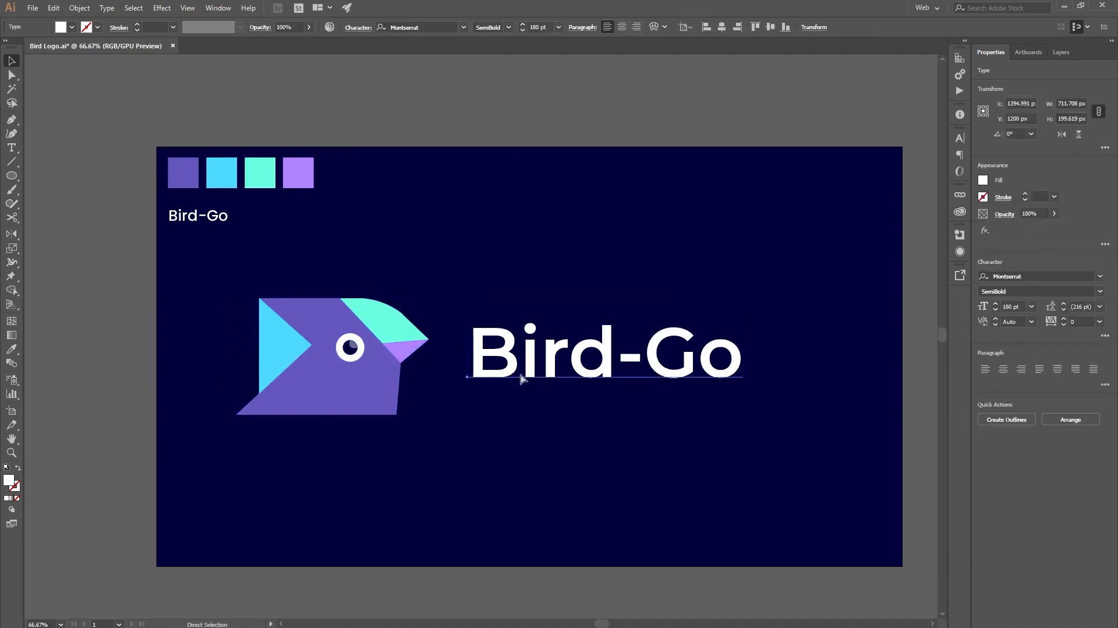
{"action": "key", "text": "ctrl+z"}
{"action": "left_click", "coordinate": [531, 387]}
Step: Group the bird head and the large Bird-Go text into one logo group
{"action": "left_click", "coordinate": [527, 367]}
{"action": "left_click", "coordinate": [375, 367], "text": "shift"}
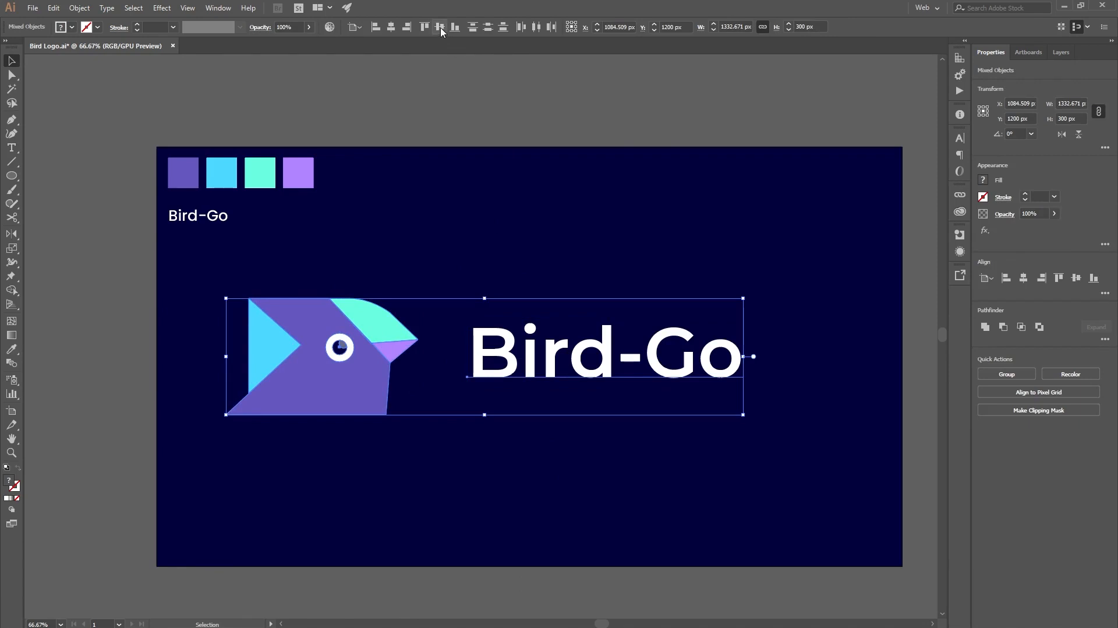
{"action": "key", "text": "a"}
{"action": "key", "text": "ctrl+g"}
{"action": "key", "text": "v"}
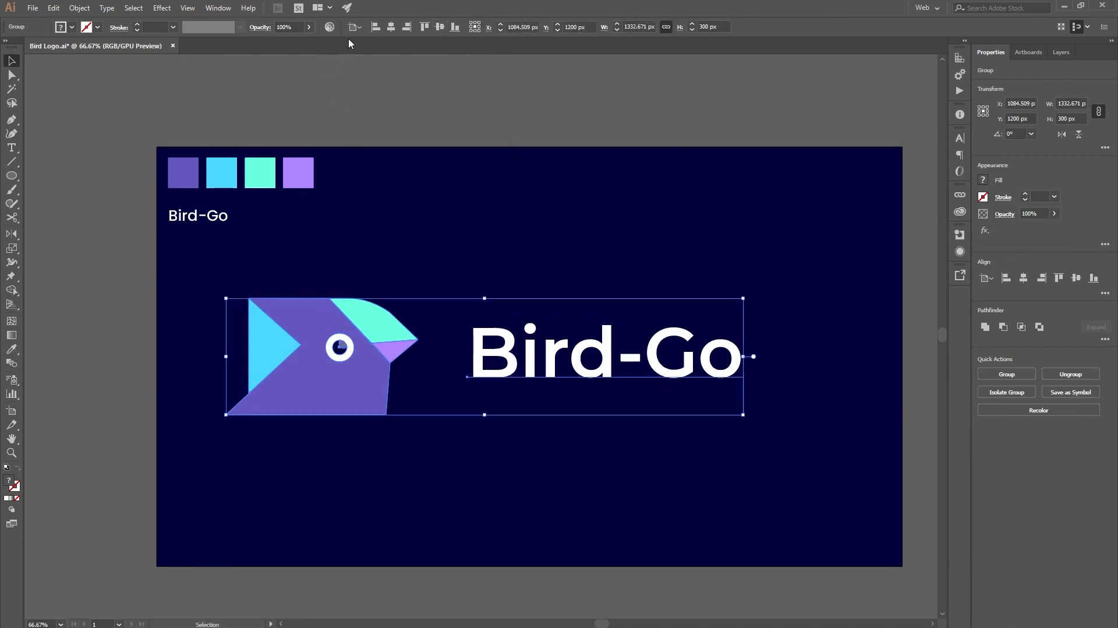
Step: Centre the logo group horizontally and vertically on the artboard and deselect it
{"action": "left_click", "coordinate": [359, 28]}
{"action": "left_click", "coordinate": [382, 65]}
{"action": "left_click", "coordinate": [391, 26]}
{"action": "left_click", "coordinate": [443, 29]}
{"action": "left_click", "coordinate": [605, 227]}
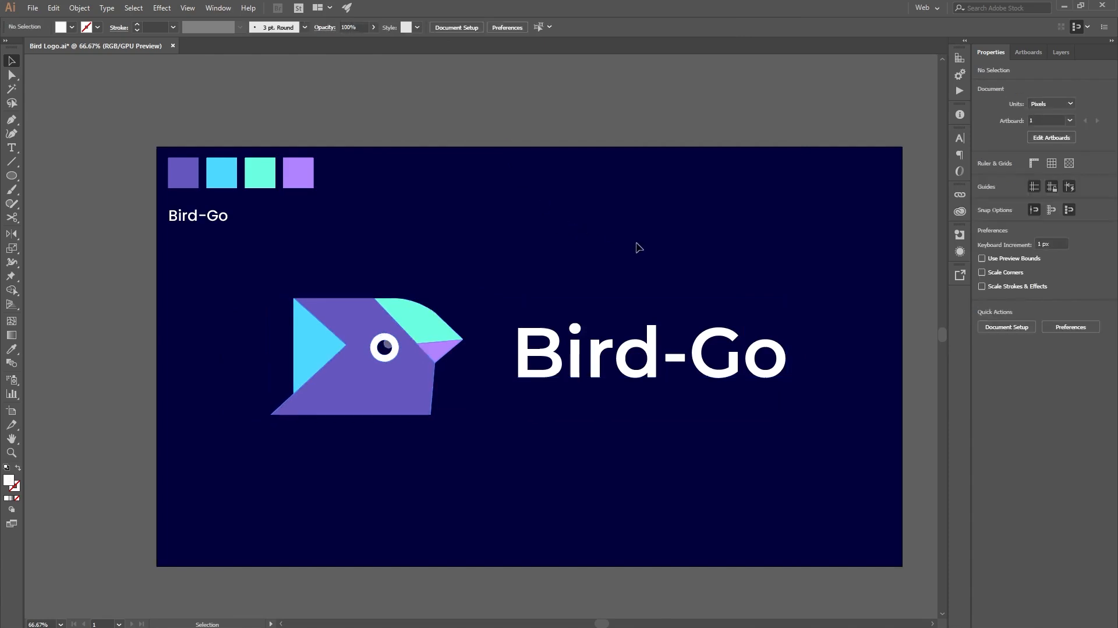
{"action": "left_click_drag", "start_coordinate": [637, 246], "coordinate": [612, 242]}
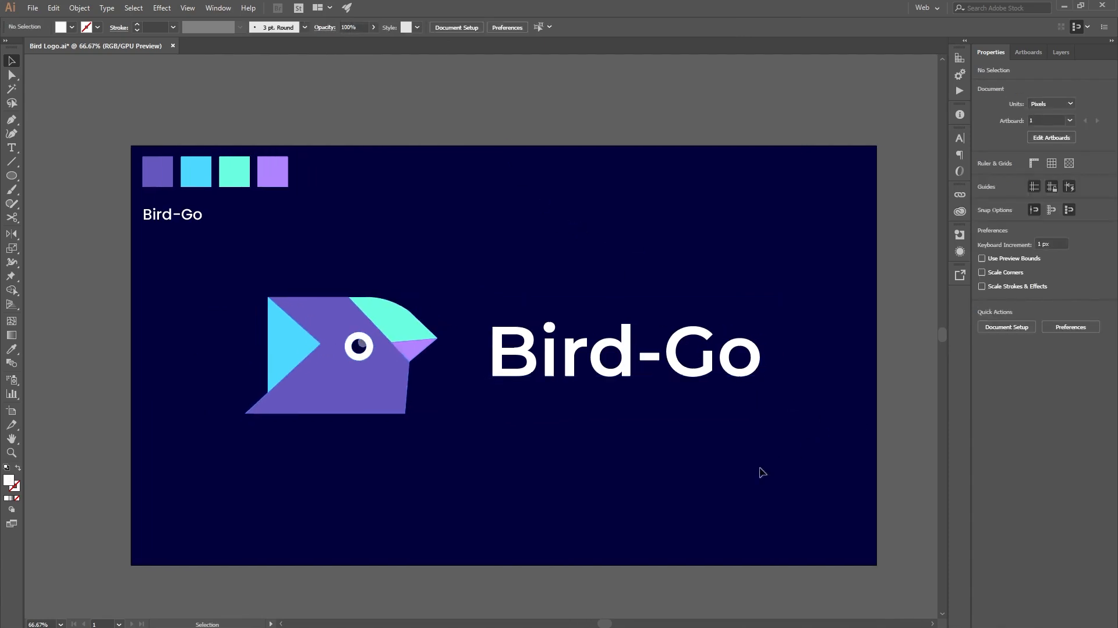
{"action": "scroll", "coordinate": [598, 470], "scroll_direction": "up", "scroll_amount": 2}
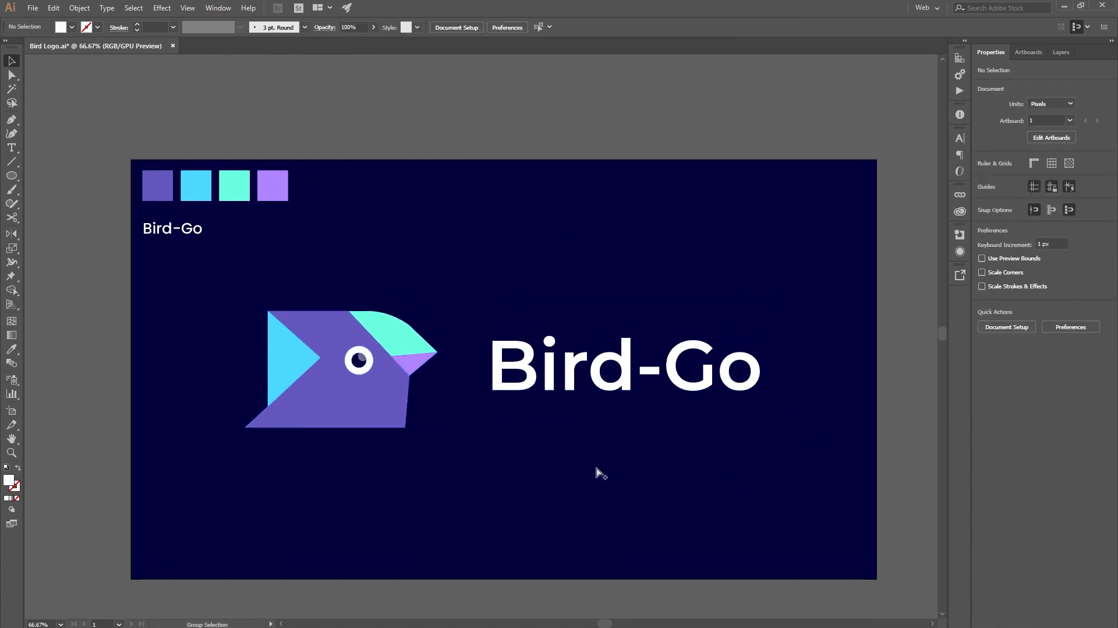
{"action": "scroll", "coordinate": [598, 470], "scroll_direction": "down", "scroll_amount": 1}
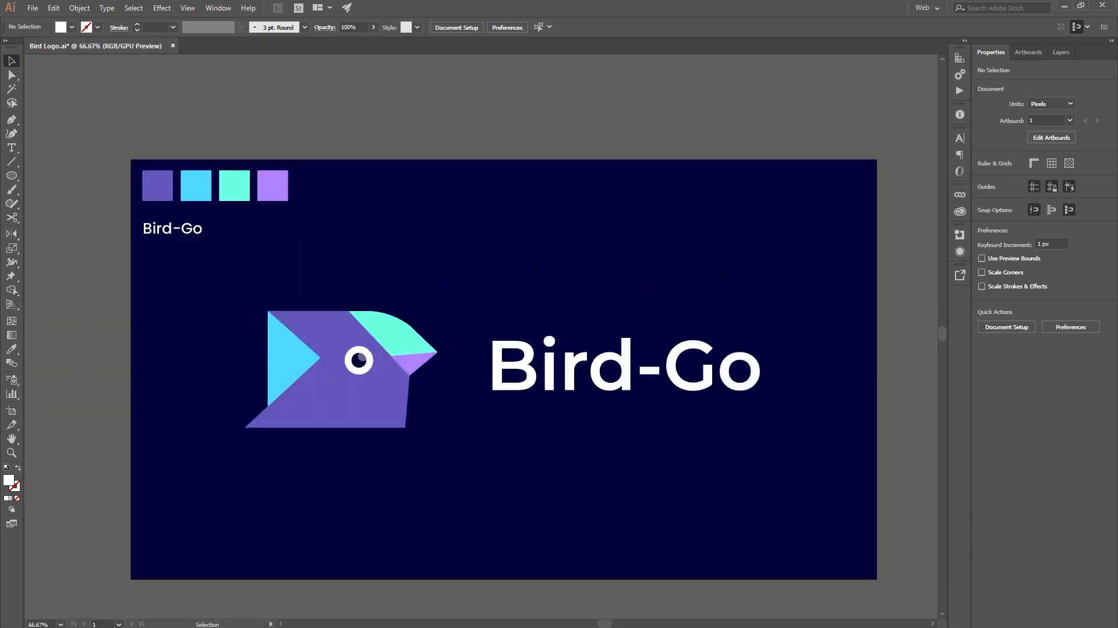